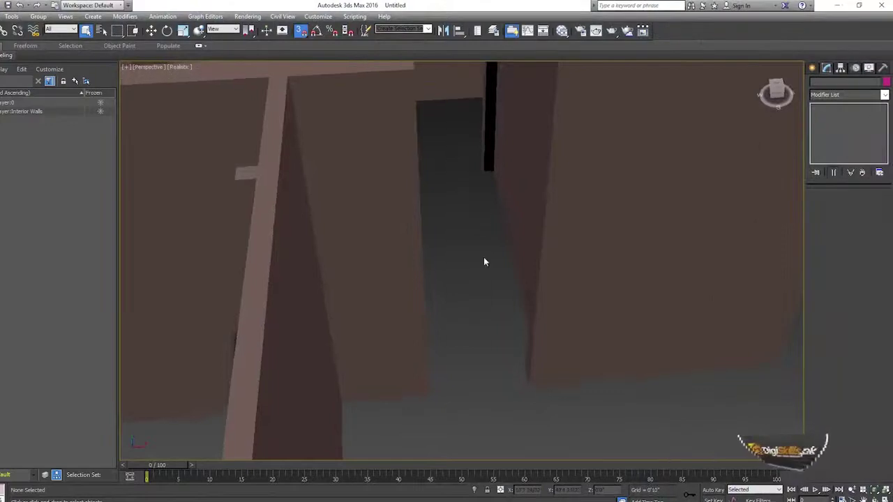
Step: Examine the interior walls on both sides of the gap where the doorway stands
scroll(483, 258, down, 1)
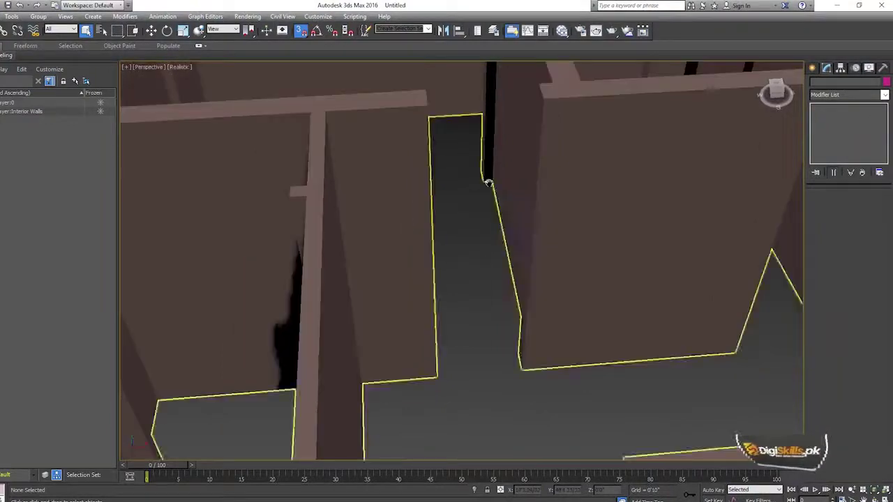
middle_drag(484, 257, 458, 339)
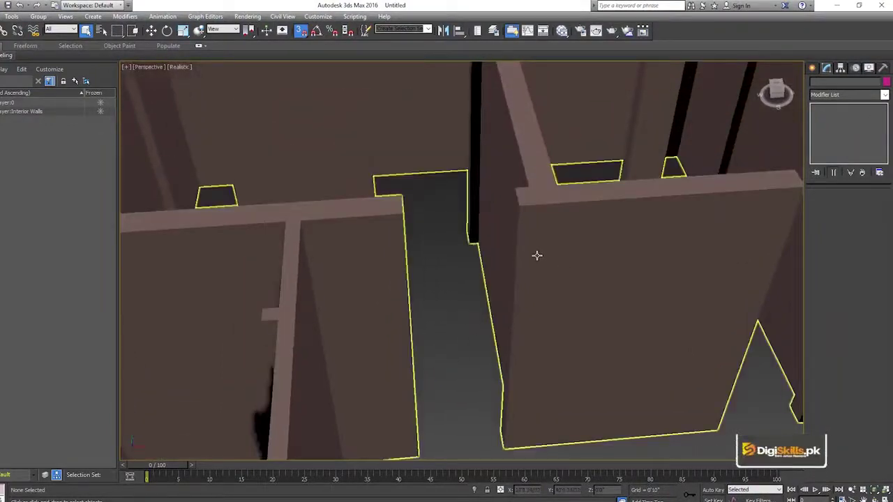
scroll(536, 255, down, 5)
scroll(456, 271, up, 4)
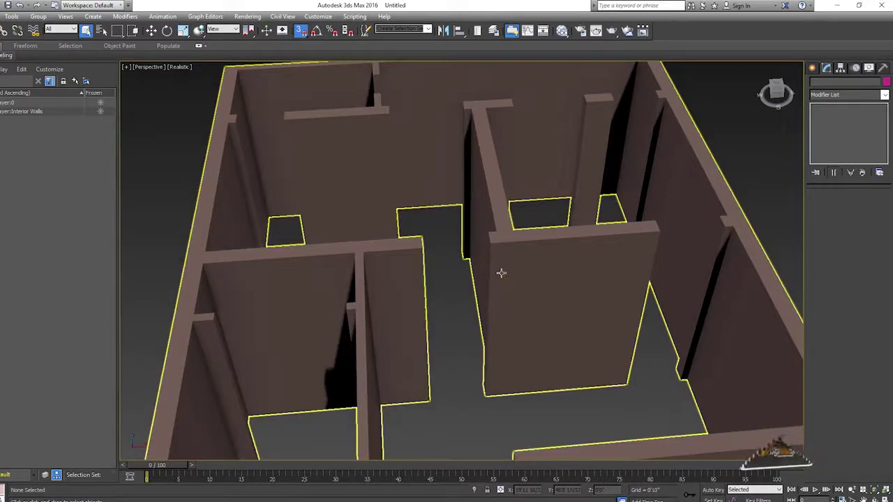
scroll(411, 277, up, 3)
scroll(435, 285, up, 3)
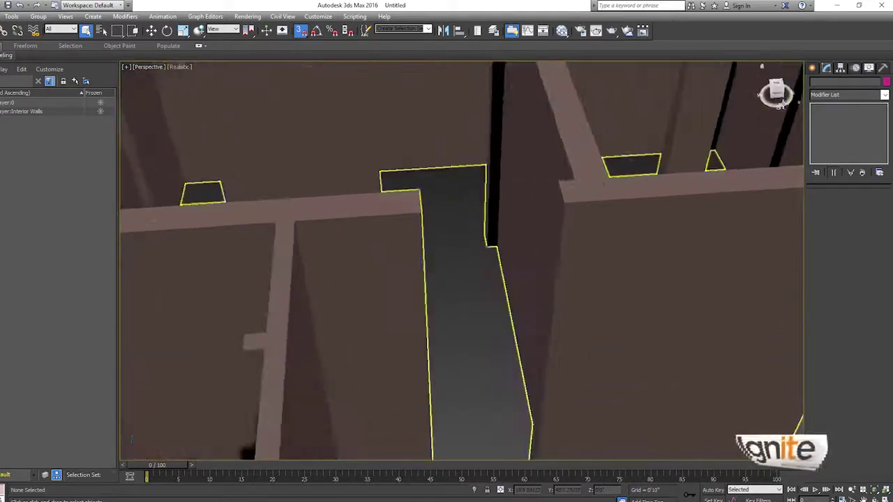
drag(779, 96, 776, 93)
alt+middle_drag(461, 260, 544, 293)
scroll(600, 270, down, 5)
scroll(598, 303, up, 5)
scroll(592, 318, down, 2)
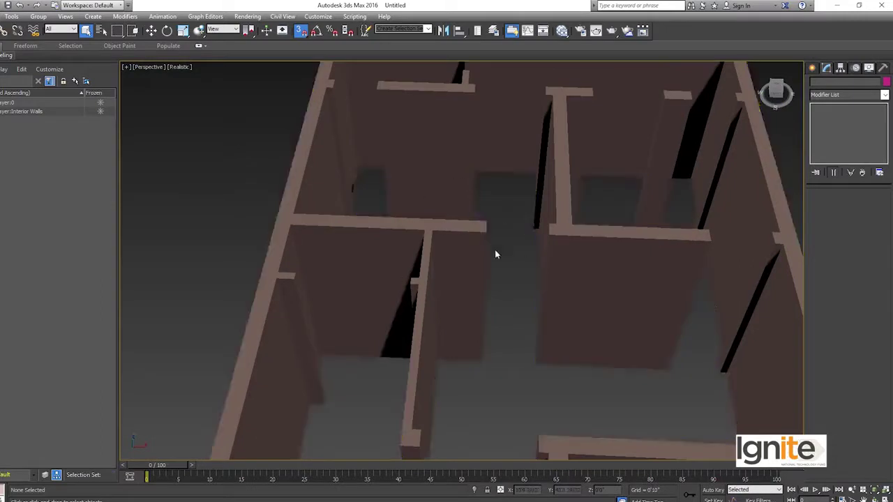
scroll(485, 254, up, 3)
scroll(485, 254, down, 3)
scroll(485, 254, down, 5)
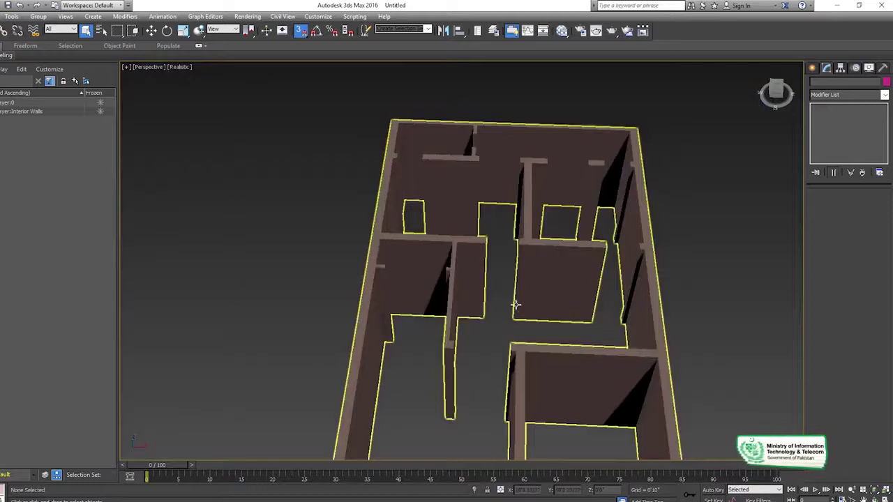
scroll(514, 301, up, 5)
middle_drag(500, 307, 528, 343)
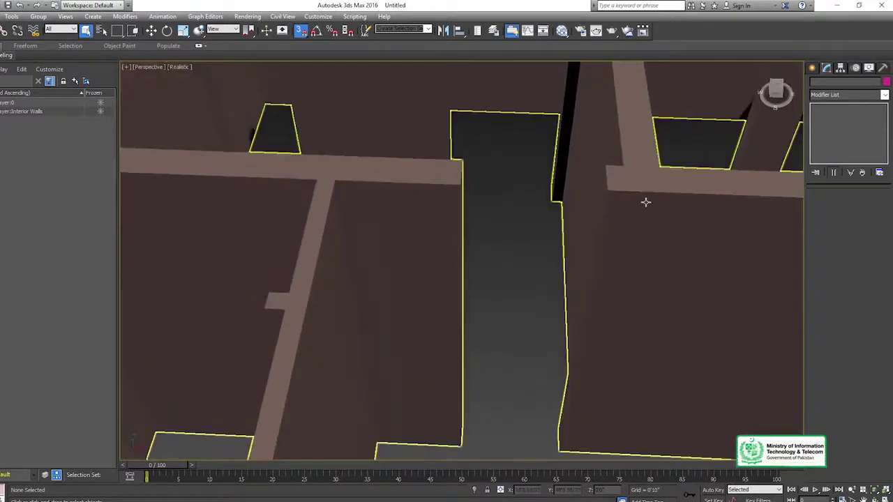
middle_drag(634, 240, 626, 177)
Step: Select the Layer:0 wall object and enter polygon-level editing near the doorway gap
click(409, 151)
middle_drag(409, 152, 379, 309)
click(858, 205)
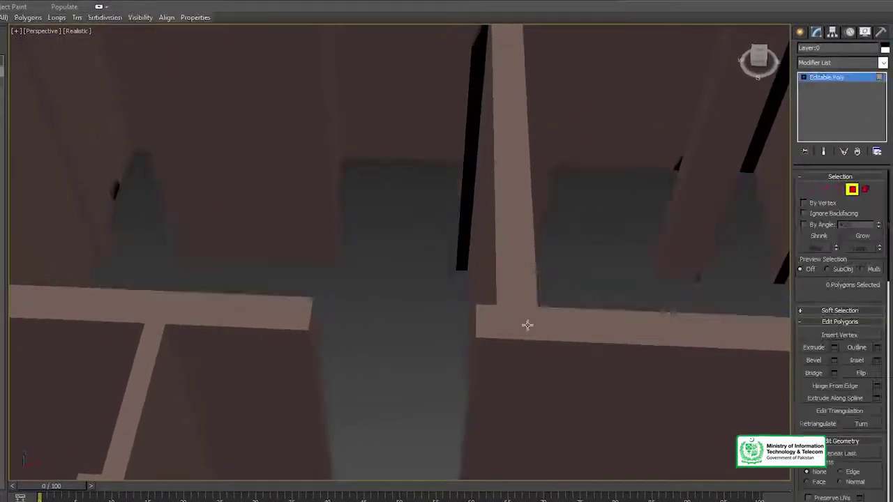
alt+middle_drag(527, 325, 534, 265)
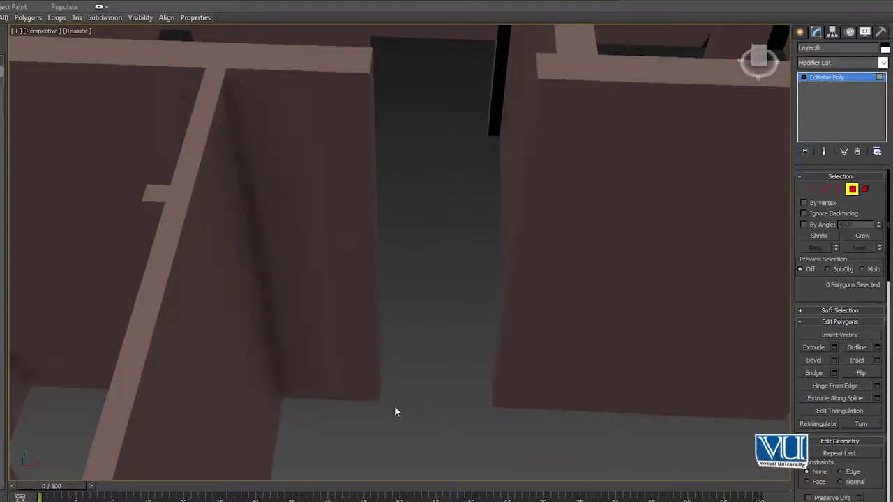
Step: Select four wall polygons at the doorway: the front face and the end face of the wall on each side
click(345, 180)
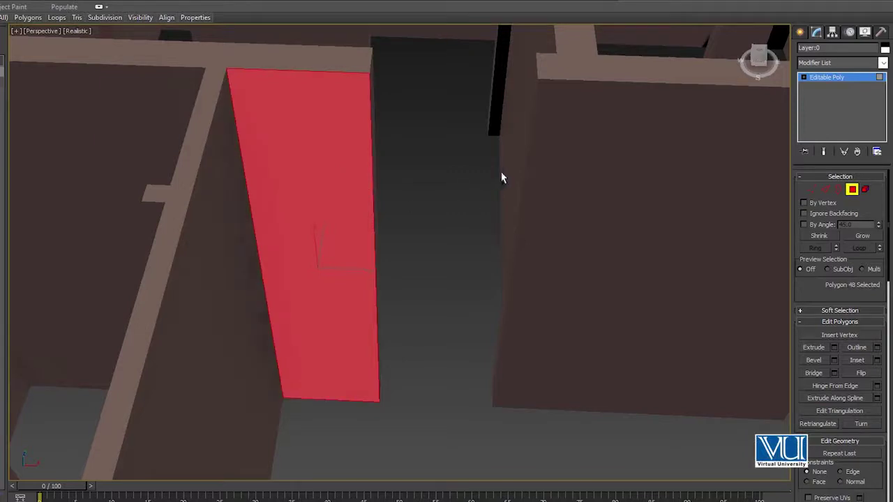
ctrl+click(574, 178)
drag(759, 66, 430, 175)
ctrl+click(437, 172)
alt+middle_drag(438, 173, 509, 148)
ctrl+click(481, 155)
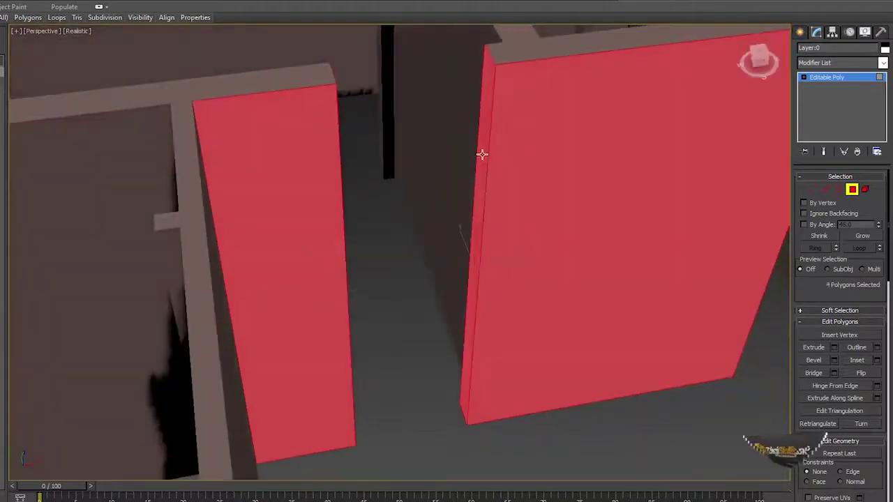
Step: Slice the selected doorway polygons with a horizontal Slice Plane at a height of 8'0", and leave polygon editing
alt+middle_drag(626, 179, 654, 329)
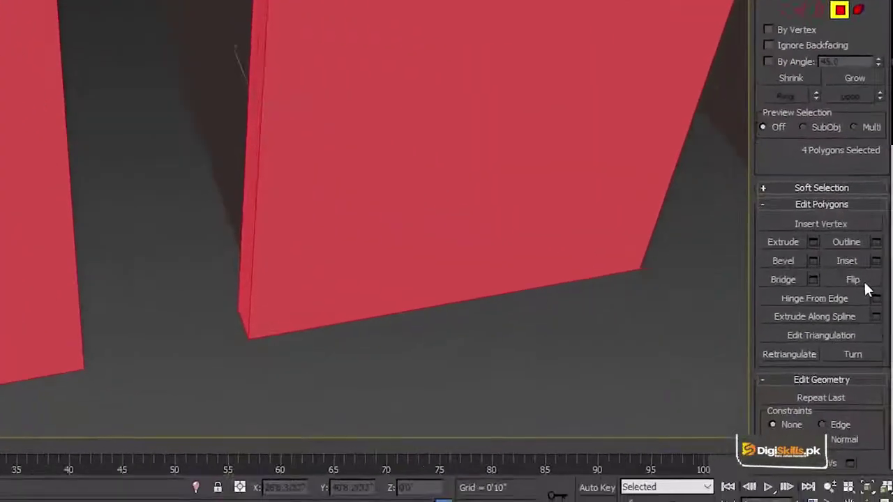
scroll(782, 334, down, 5)
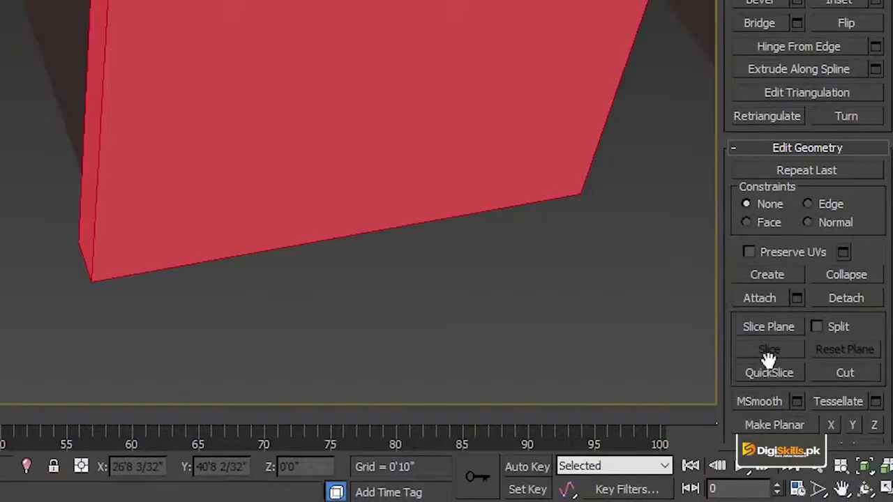
click(776, 327)
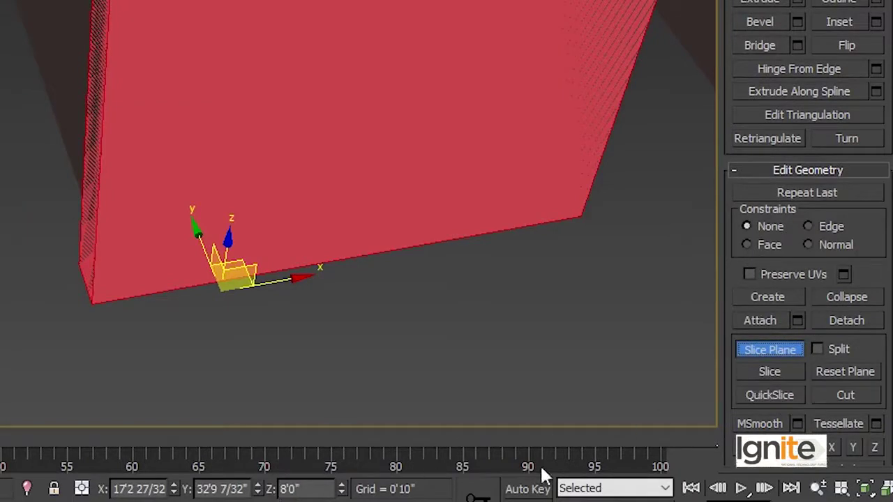
click(770, 372)
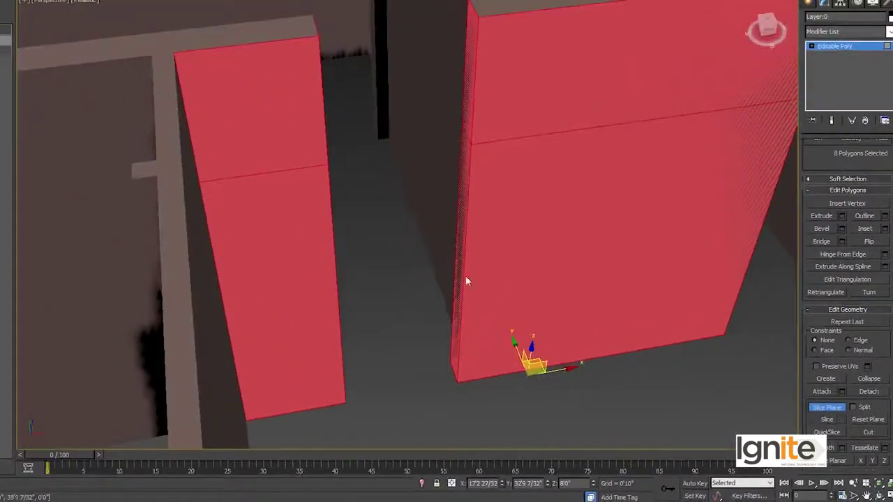
scroll(862, 143, up, 2)
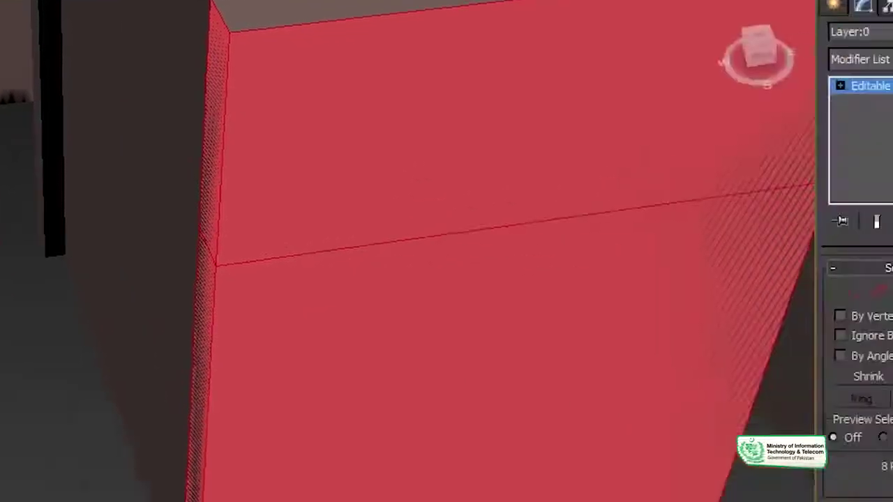
click(827, 269)
click(827, 269)
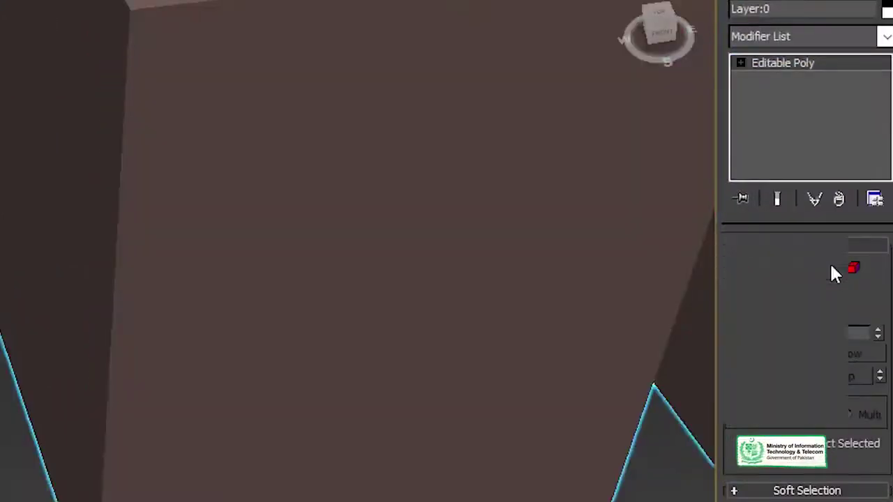
Step: Check the slice by selecting the upper front face of each wall beside the doorway in polygon mode
click(195, 189)
click(501, 137)
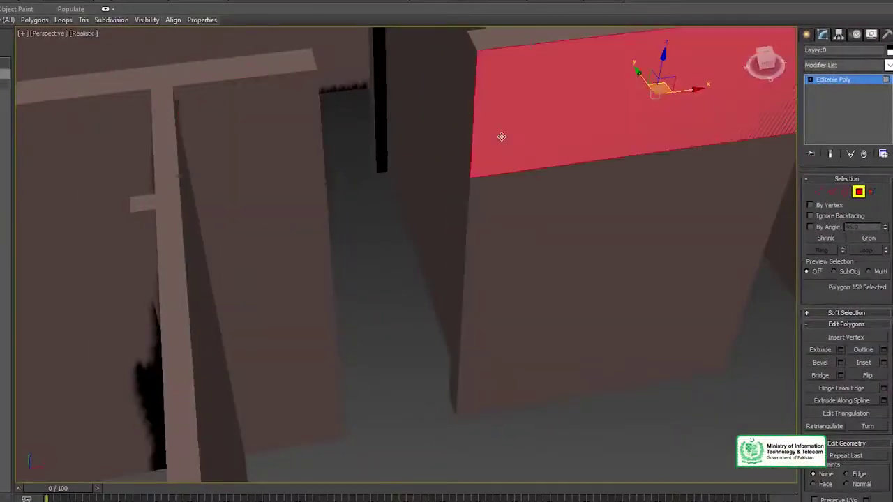
click(290, 127)
drag(772, 67, 746, 61)
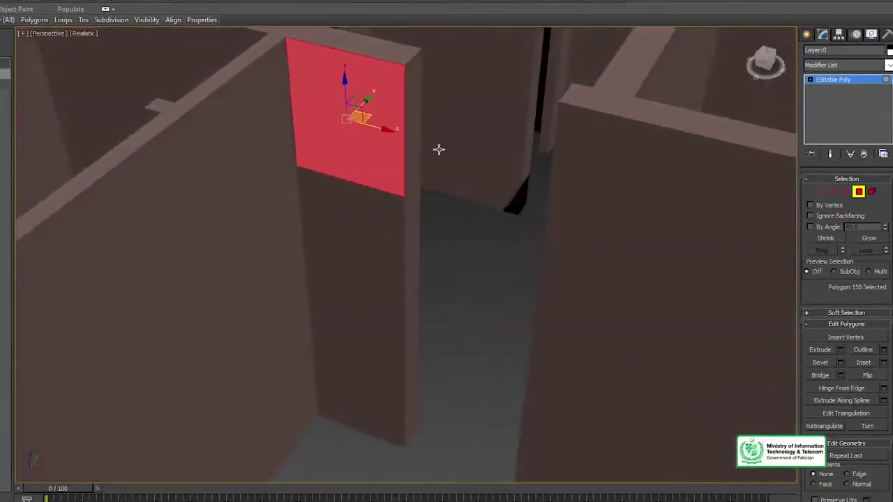
Step: Bridge the upper end faces of the two walls with 1 segment to form the lintel above the doorway
click(411, 134)
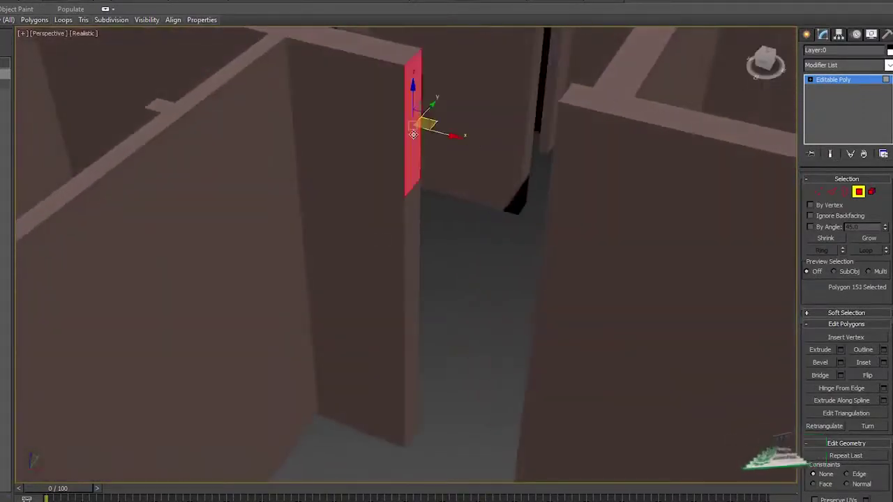
drag(755, 64, 779, 70)
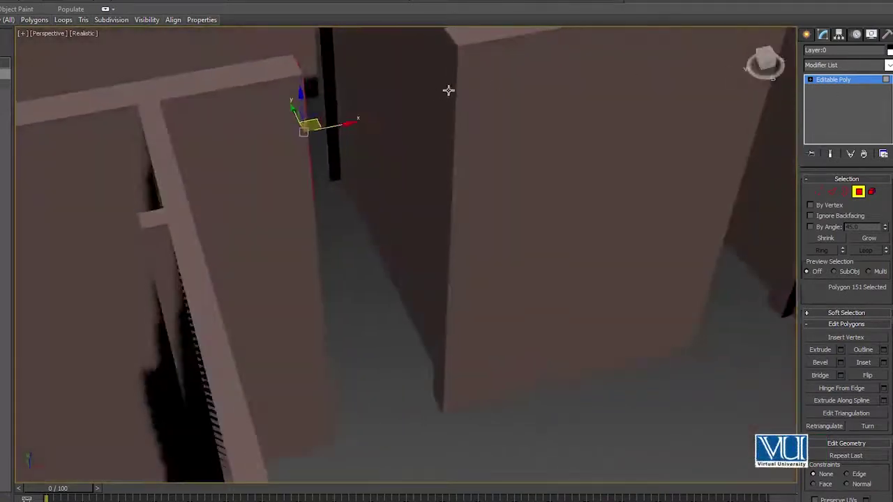
ctrl+click(449, 90)
drag(760, 69, 743, 68)
click(798, 383)
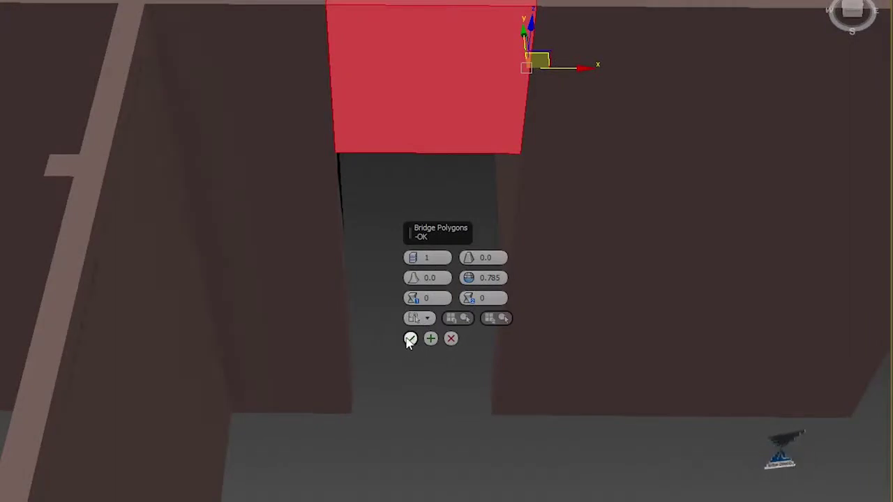
click(410, 338)
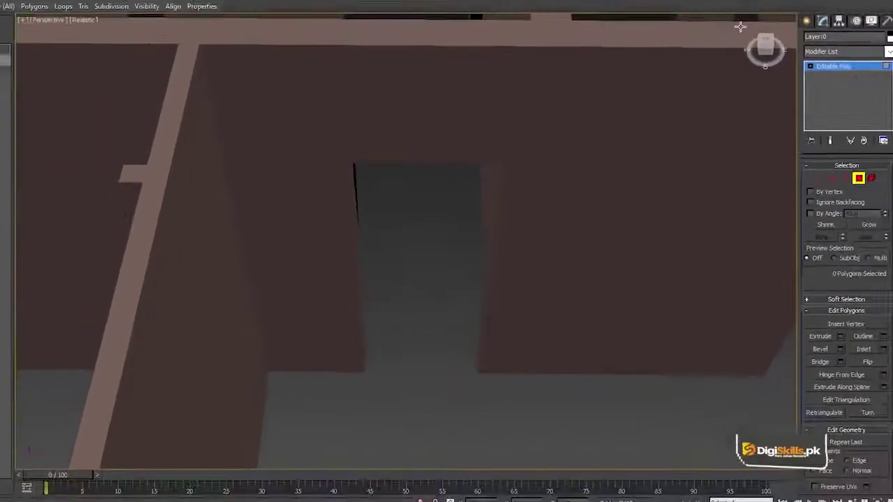
Step: Inspect the bridged lintel and the doorway opening from below and from further away
drag(759, 56, 763, 39)
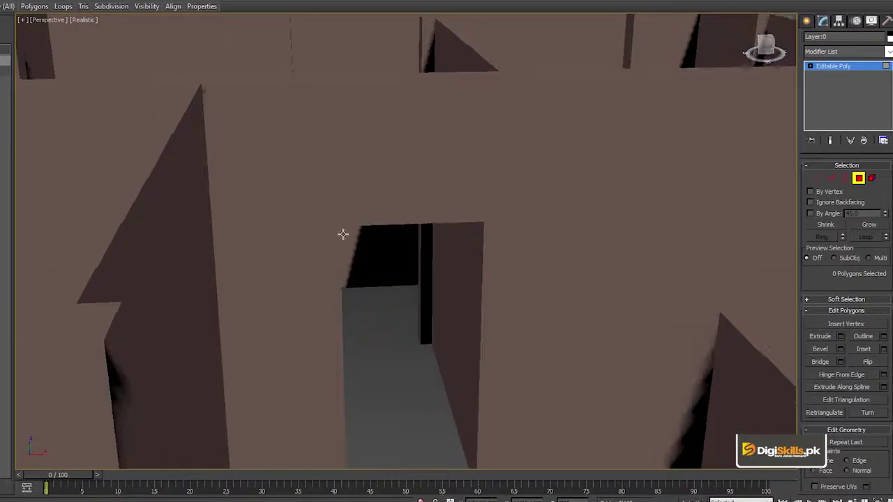
click(373, 201)
click(395, 312)
scroll(399, 318, down, 4)
middle_drag(403, 303, 400, 261)
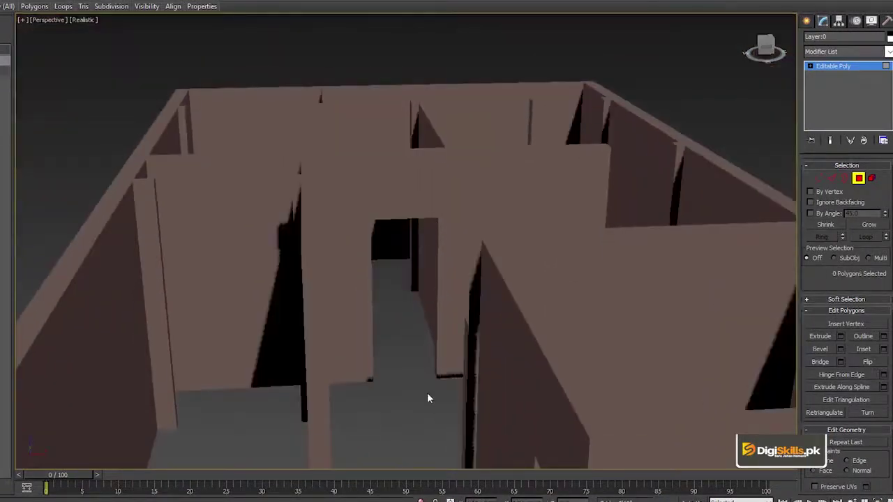
scroll(415, 300, up, 3)
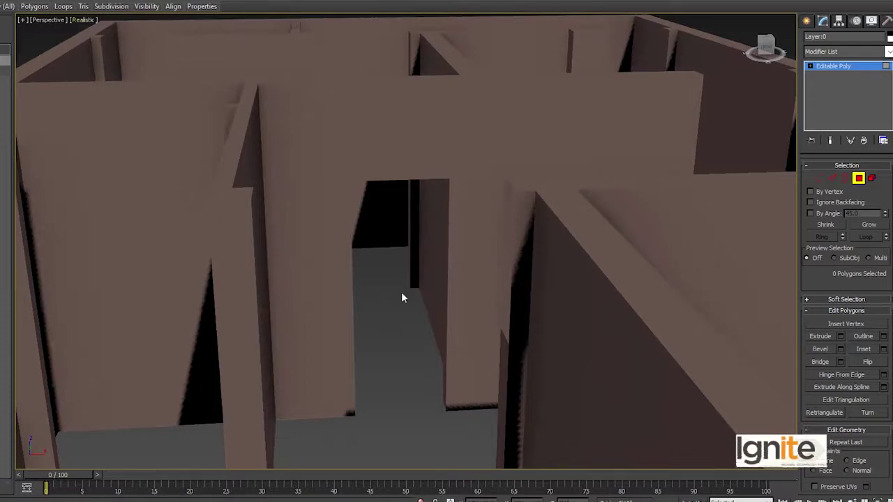
Step: Show the bridged doorway section close up in a maximized Top view with the Select tool active
key(alt+w)
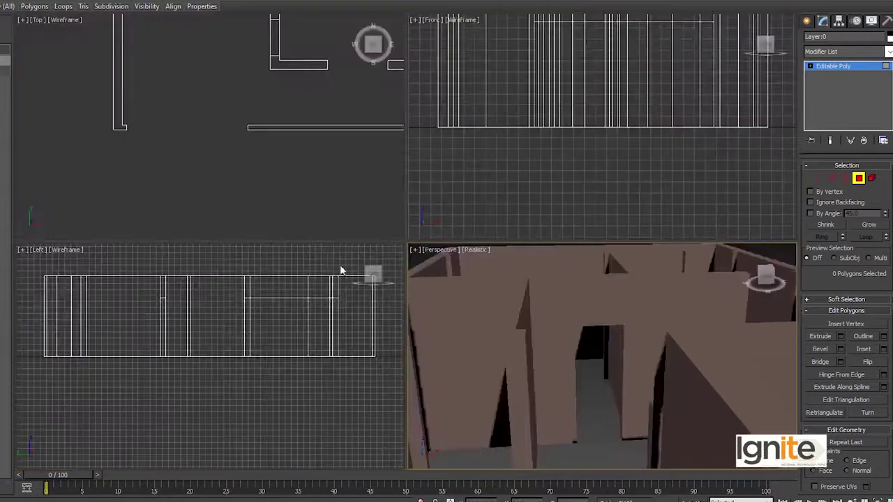
click(287, 157)
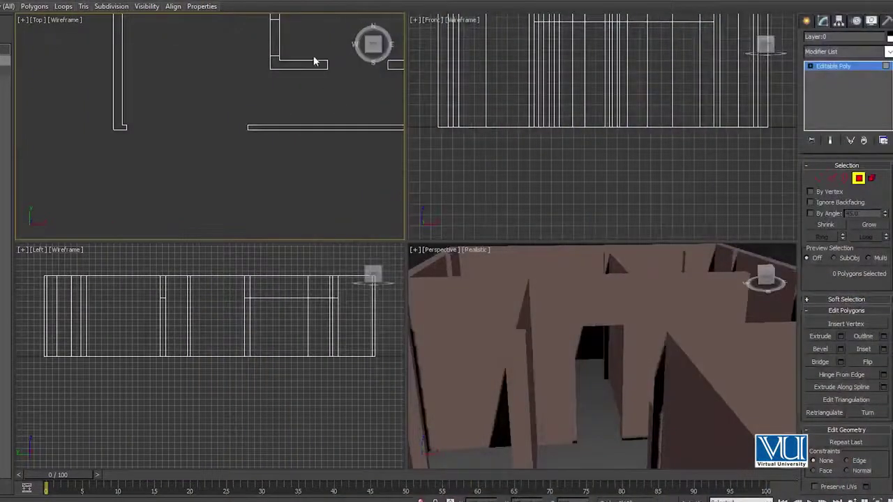
scroll(285, 37, down, 4)
middle_drag(284, 37, 241, 167)
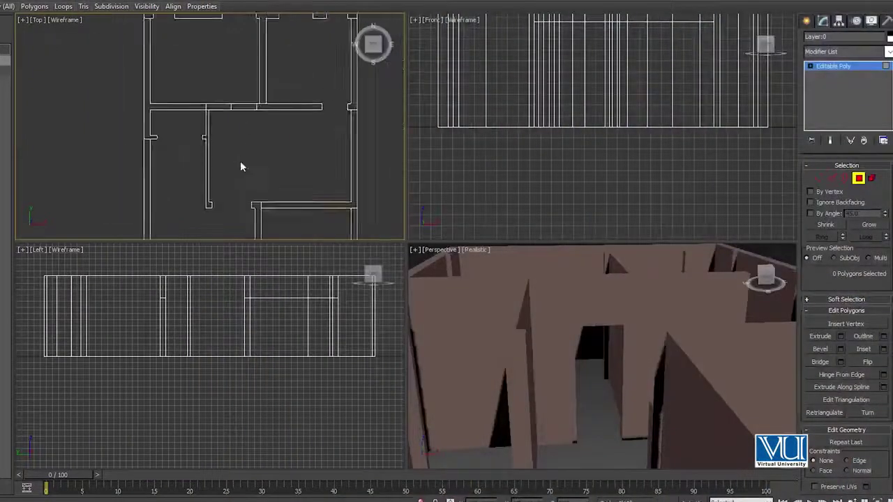
scroll(228, 92, up, 6)
middle_drag(620, 267, 479, 329)
scroll(479, 328, up, 3)
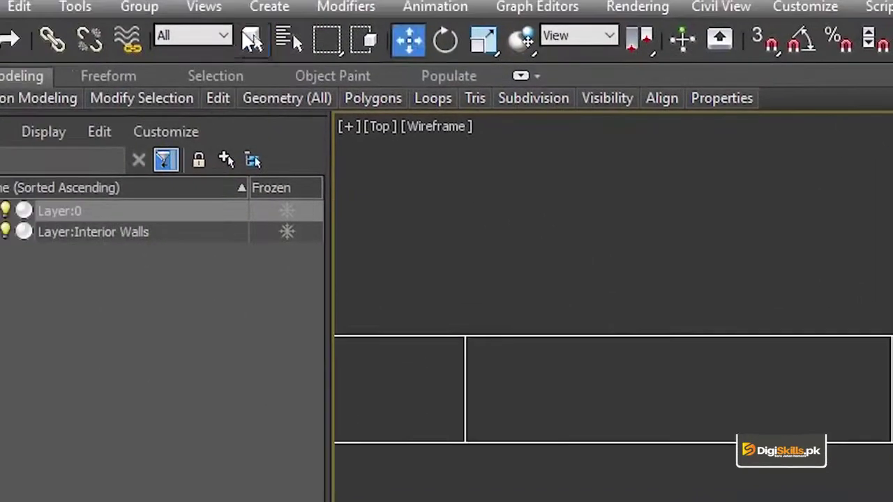
key(q)
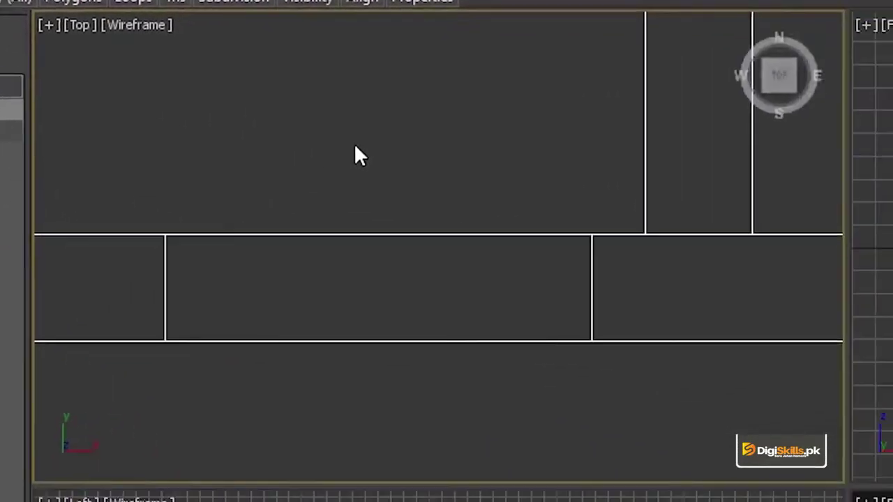
key(alt+w)
middle_drag(443, 287, 344, 236)
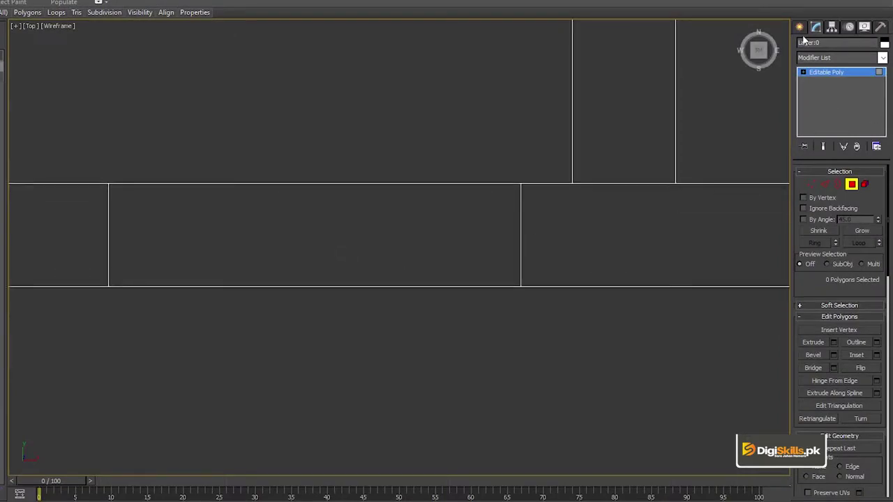
Step: Switch the geometry creation category to Standard Primitives
click(800, 28)
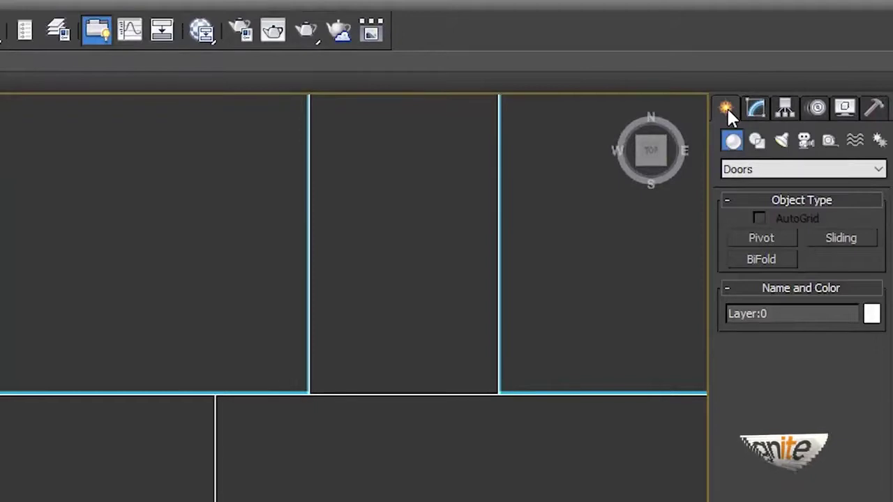
click(752, 172)
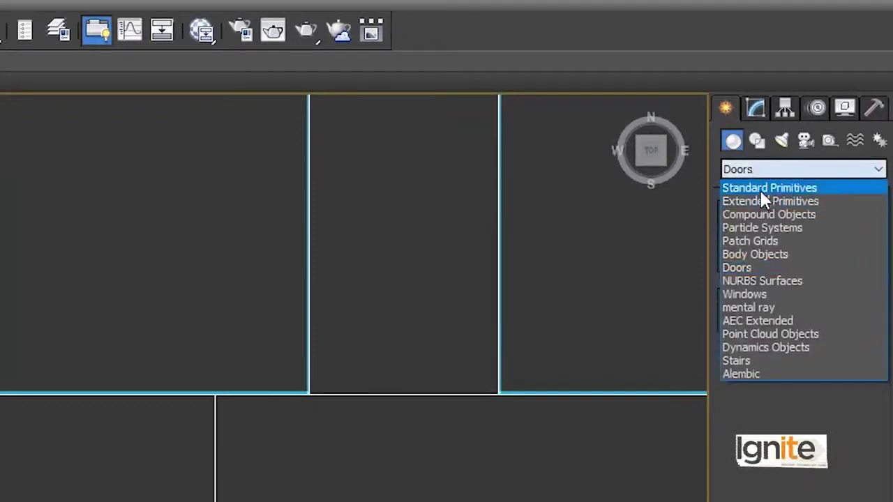
click(761, 188)
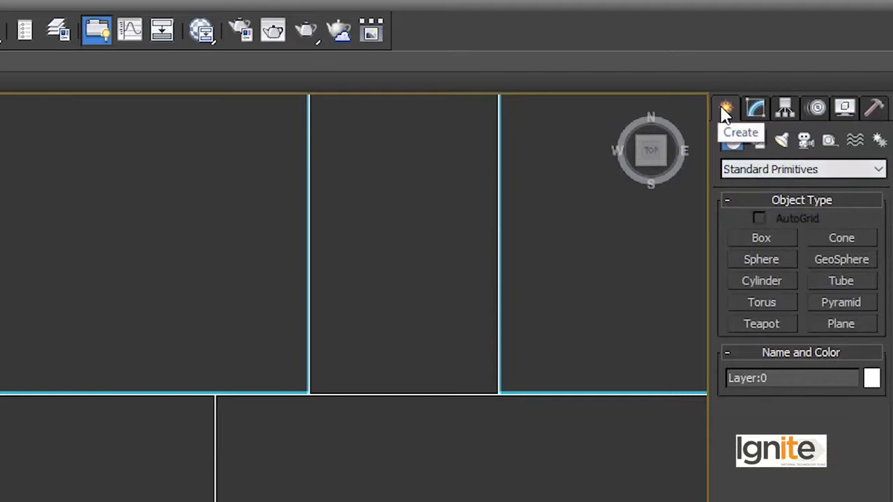
Step: Switch the geometry creation category to Doors and start the Sliding door tool
click(755, 170)
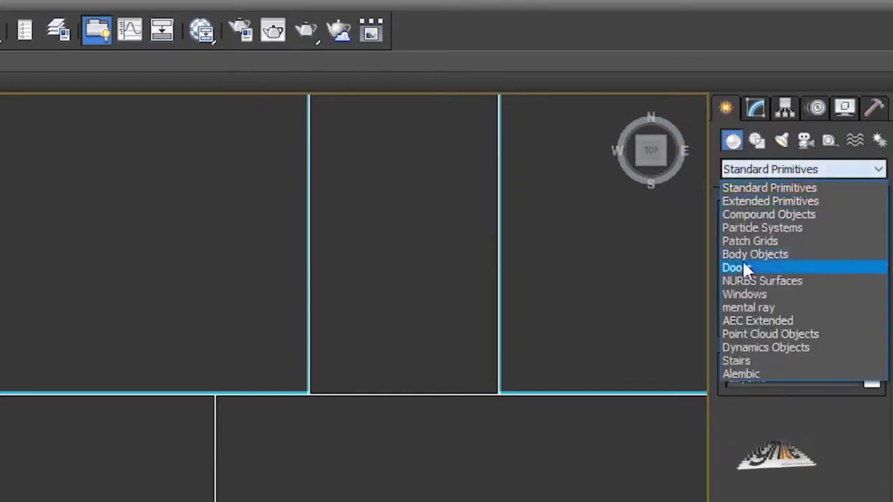
click(741, 267)
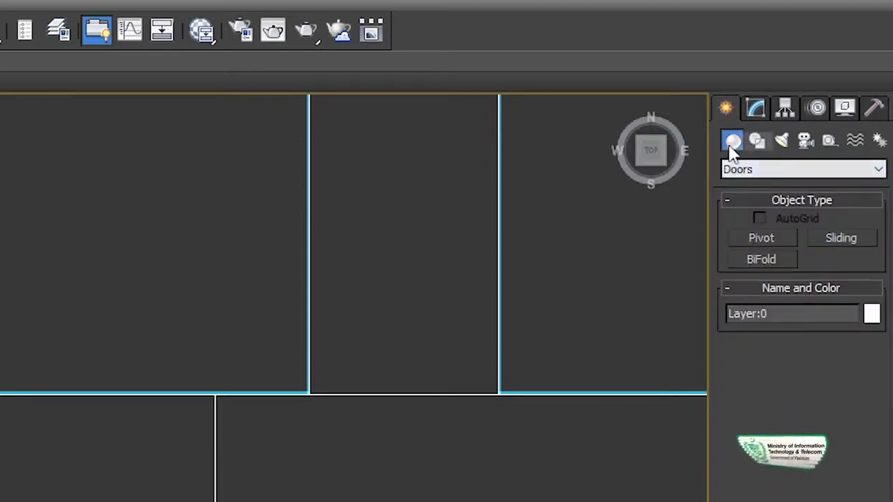
click(742, 169)
click(746, 170)
click(747, 170)
click(748, 172)
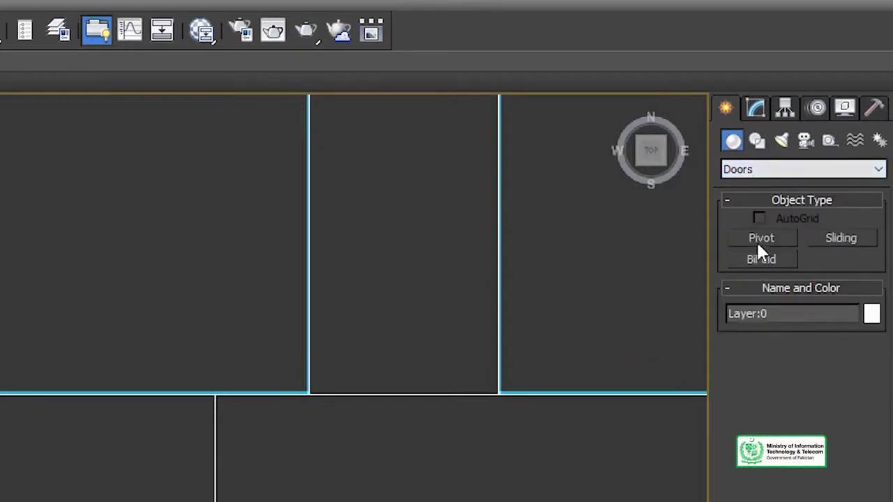
click(843, 237)
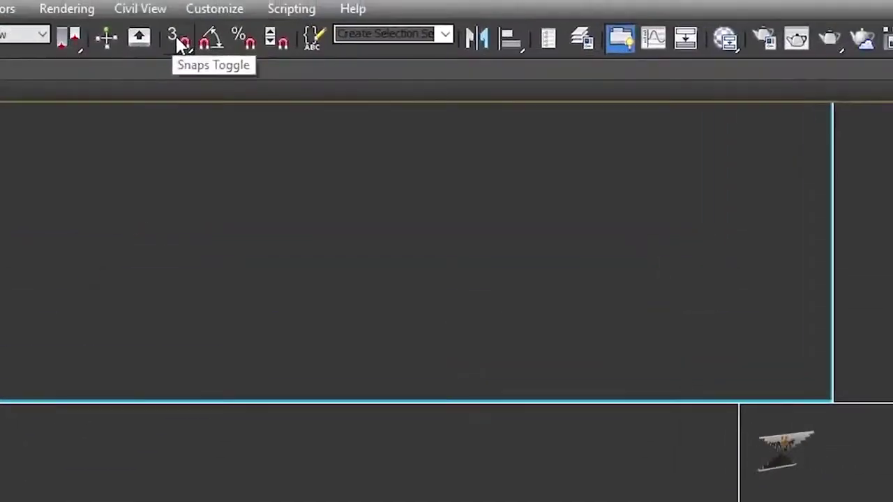
Step: Turn on 3D snapping and enable Endpoint and Midpoint snaps alongside Grid Points
click(178, 41)
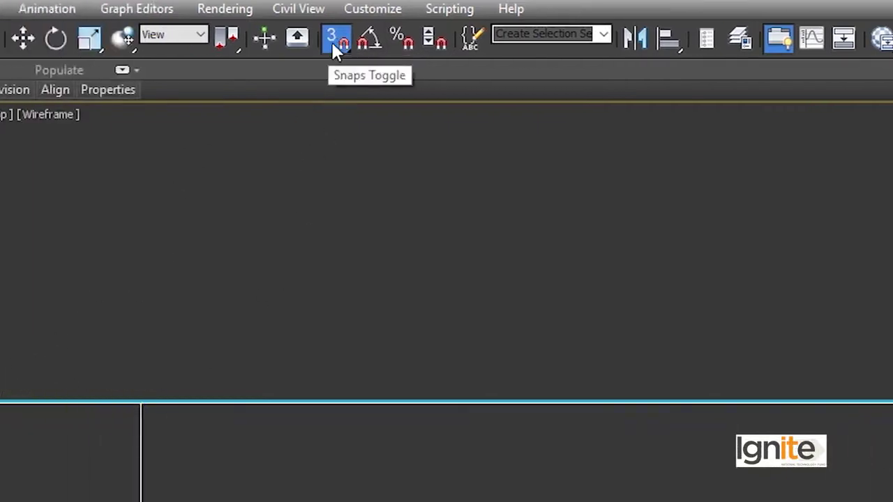
right_click(332, 41)
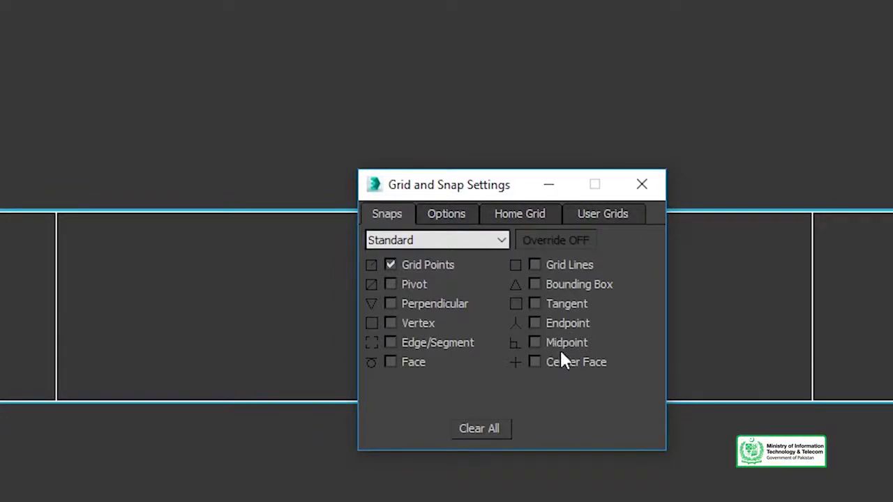
click(630, 187)
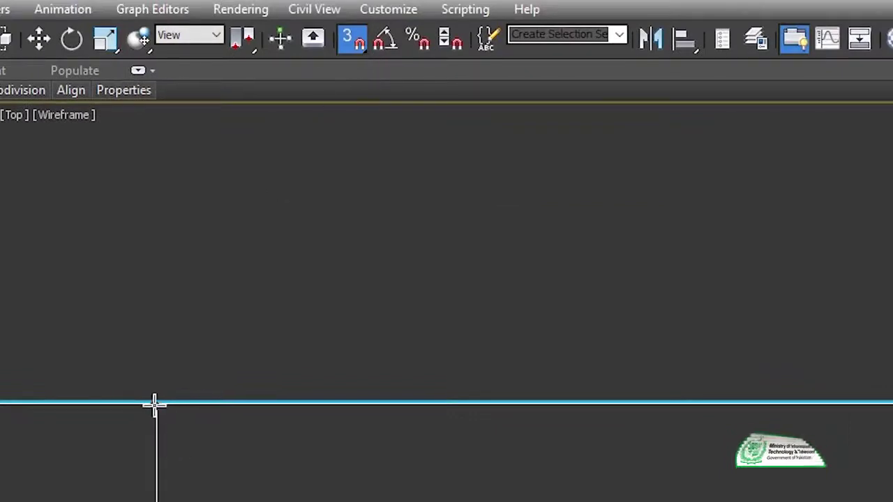
right_click(352, 39)
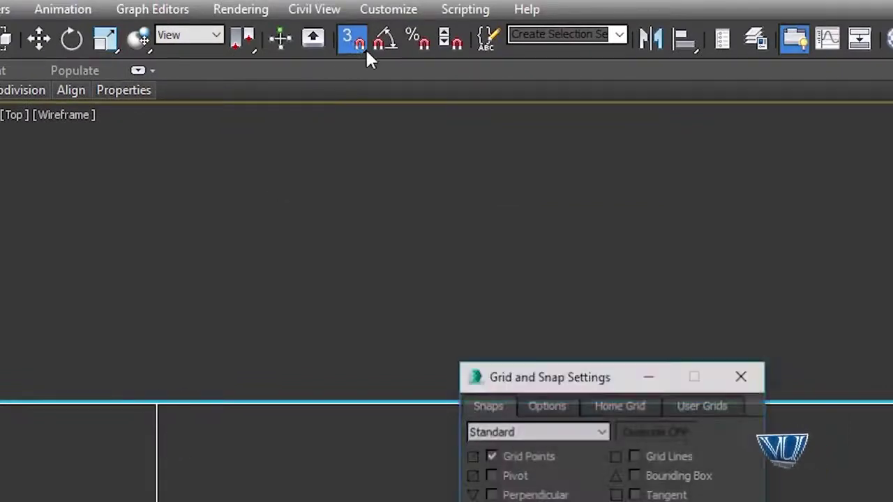
click(562, 329)
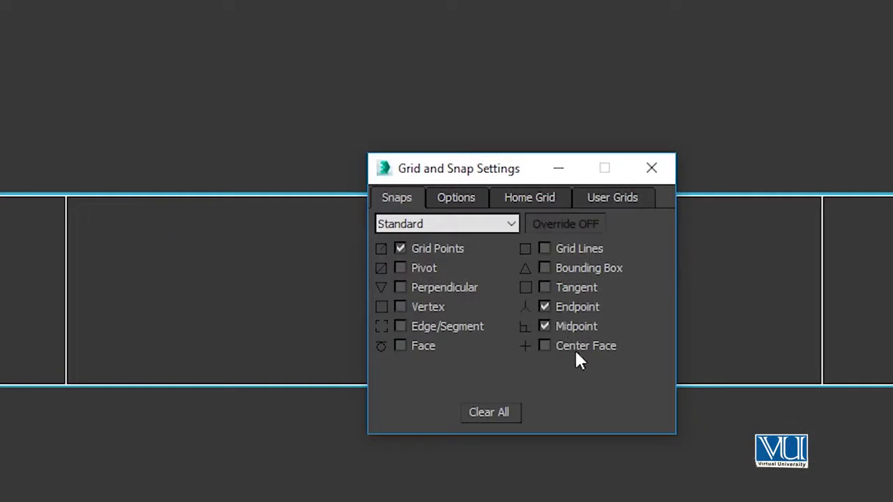
click(651, 169)
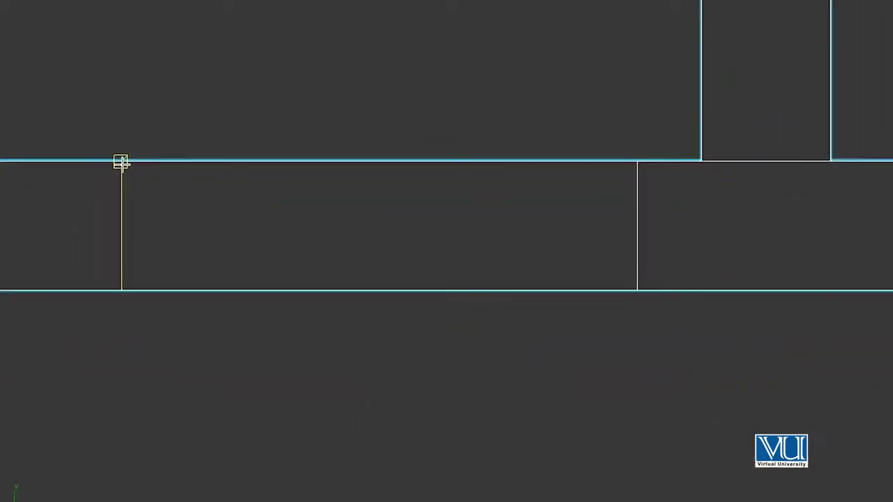
Step: Draw a sliding door across the bridged doorway, snapped to its corners, about 3'0" wide and 0'9" deep, and finish with the Select tool
mouse_move(121, 162)
mouse_down()
mouse_move(412, 156)
mouse_move(591, 170)
mouse_move(634, 160)
mouse_move(625, 237)
mouse_move(639, 283)
mouse_up()
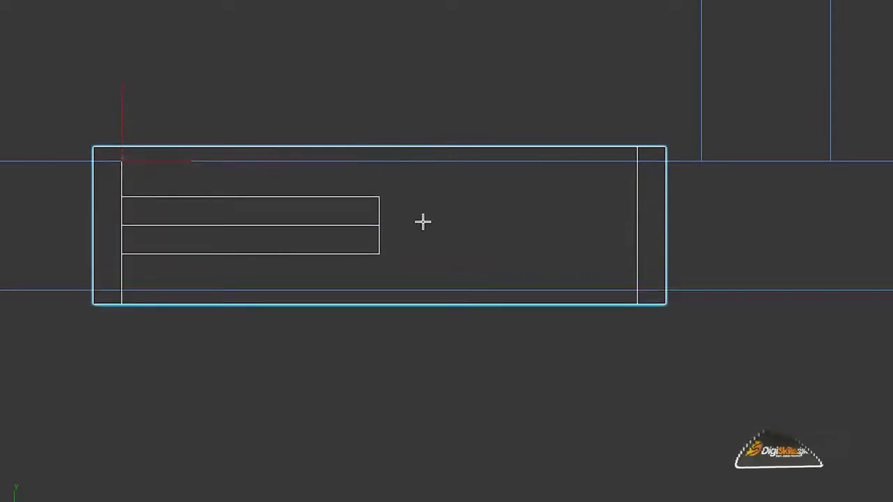
scroll(423, 219, down, 3)
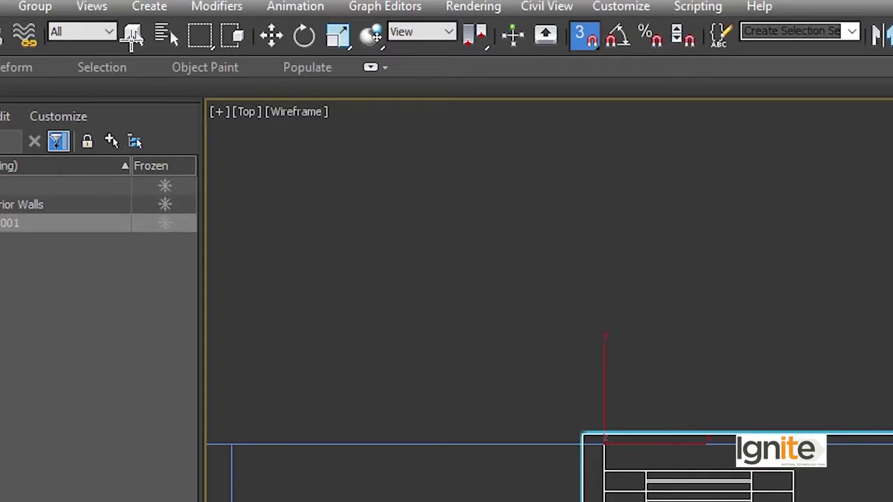
click(136, 39)
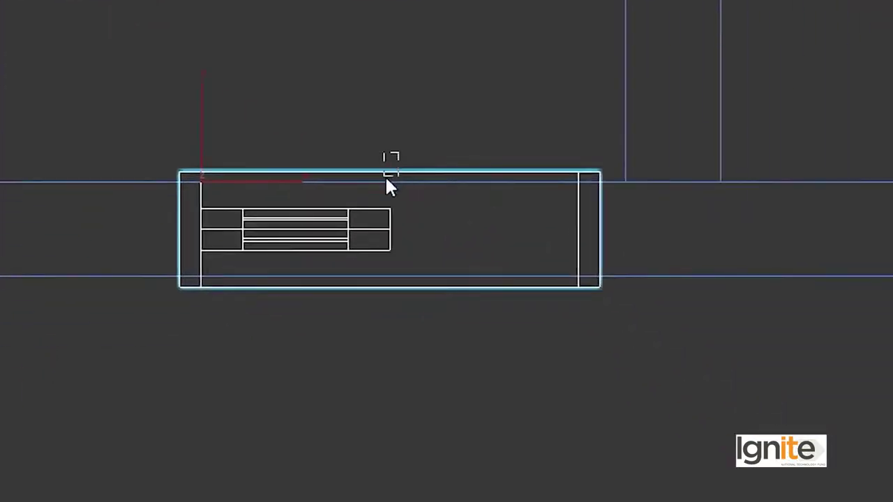
Step: Set the sliding door's height to 8'0" and deselect it
click(759, 33)
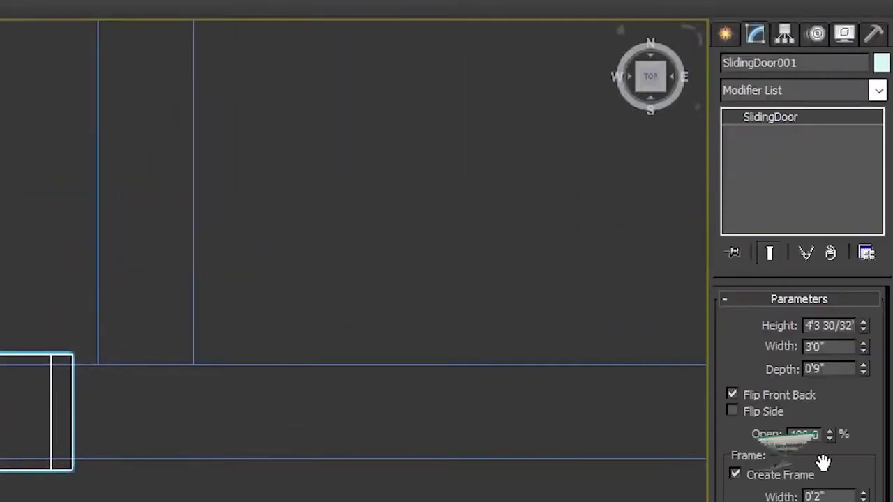
drag(854, 325, 740, 323)
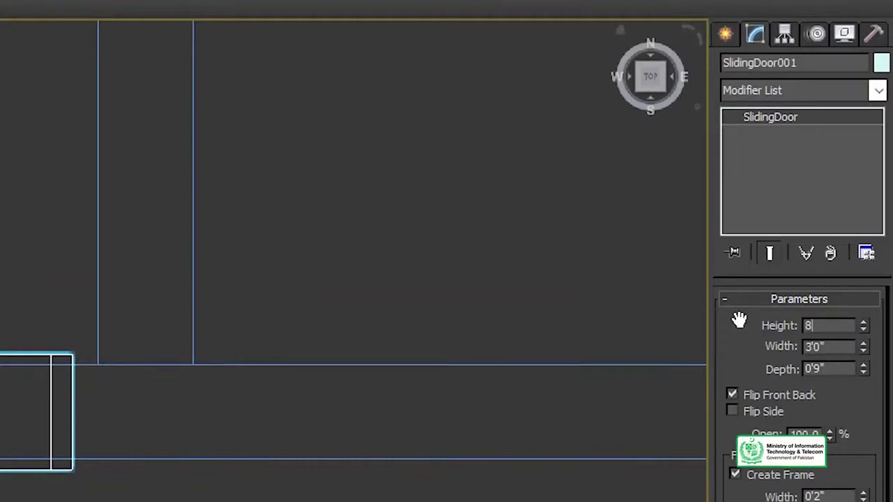
text(8')
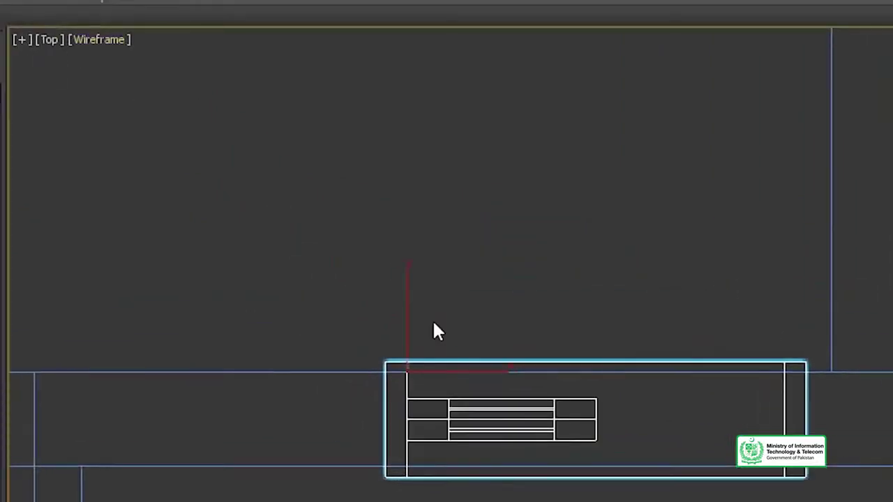
click(628, 185)
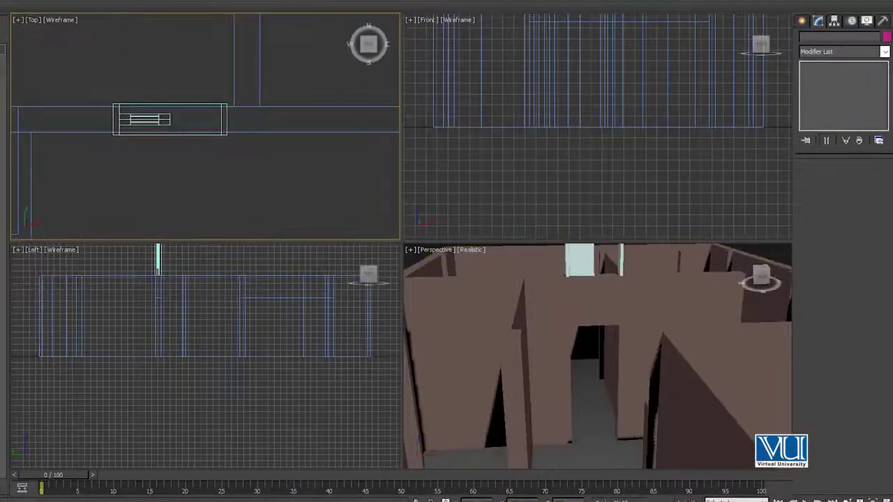
Step: Lower the sliding door from the wall top into the doorway by setting its Z position to 0 in a maximized Perspective view
click(605, 446)
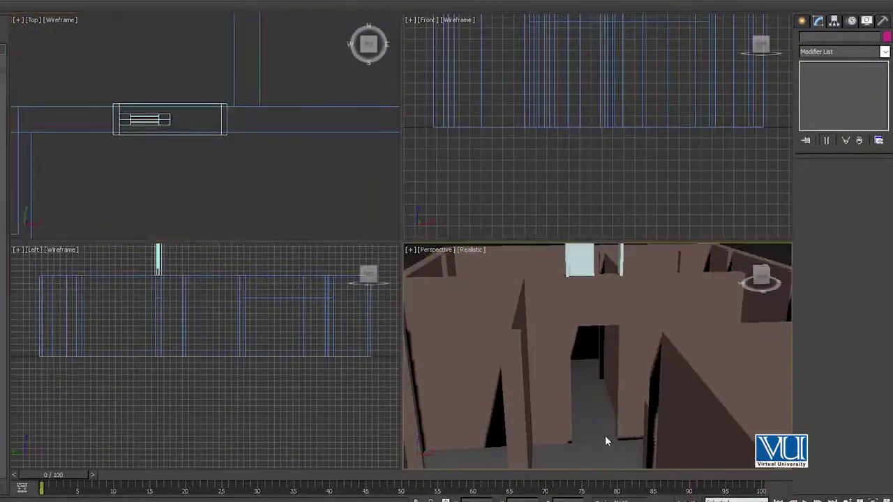
key(alt+w)
middle_drag(394, 131, 400, 453)
scroll(406, 251, down, 3)
scroll(399, 230, up, 3)
middle_drag(410, 245, 409, 207)
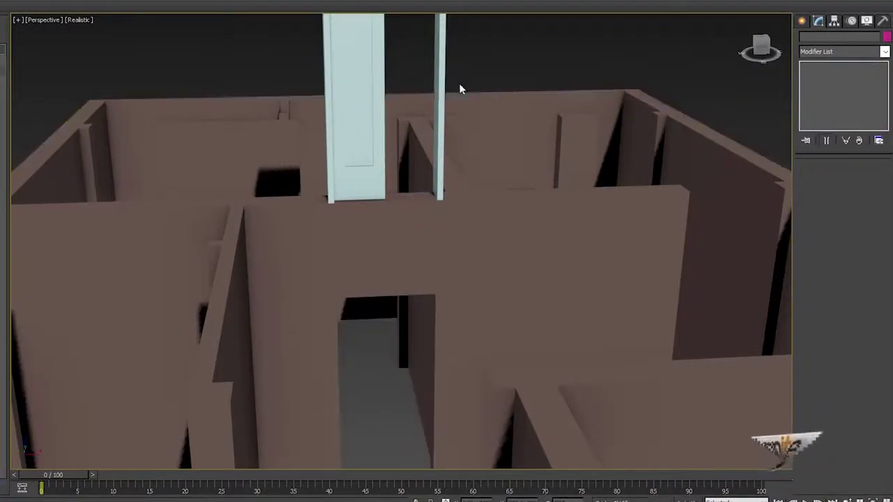
scroll(386, 191, down, 3)
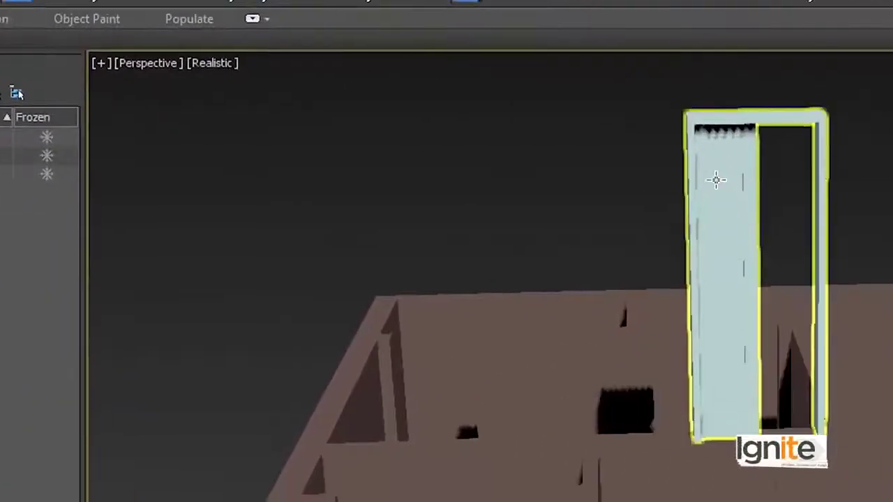
click(890, 216)
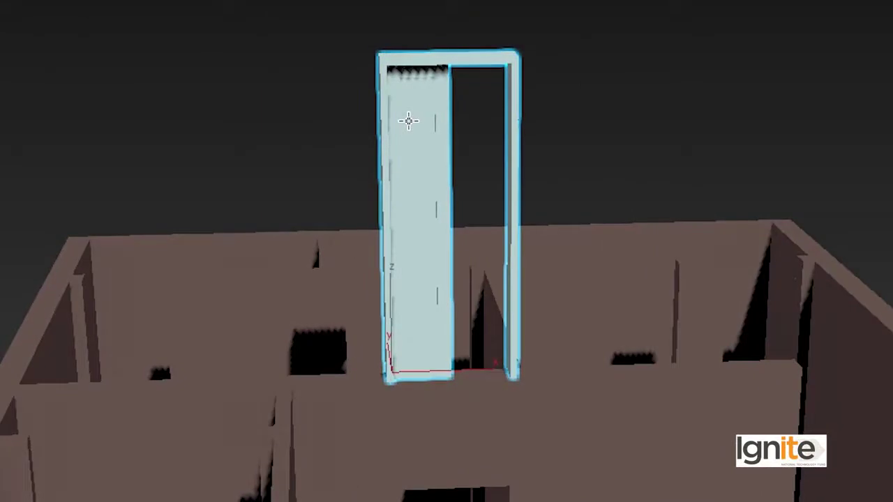
key(w)
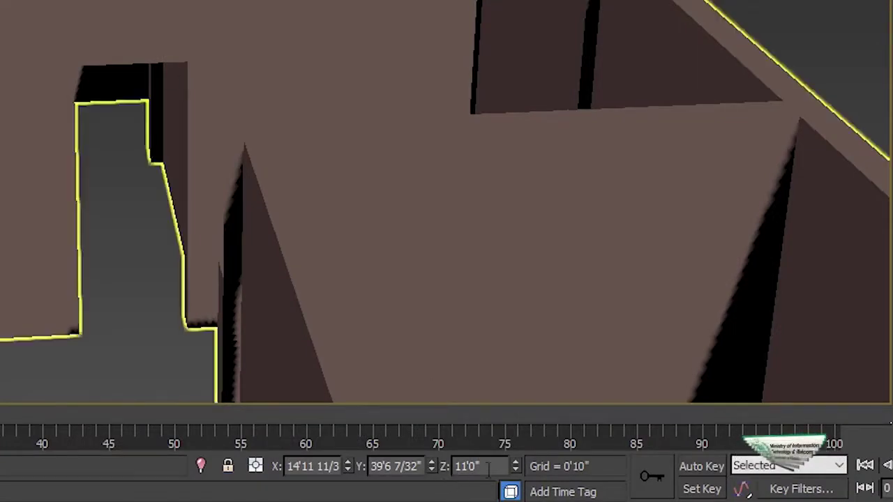
drag(481, 466, 432, 477)
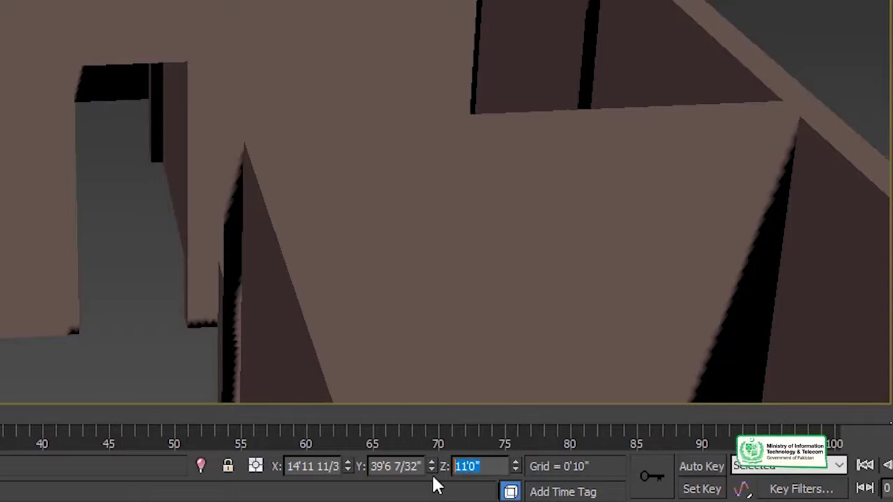
text(0)
key(Return)
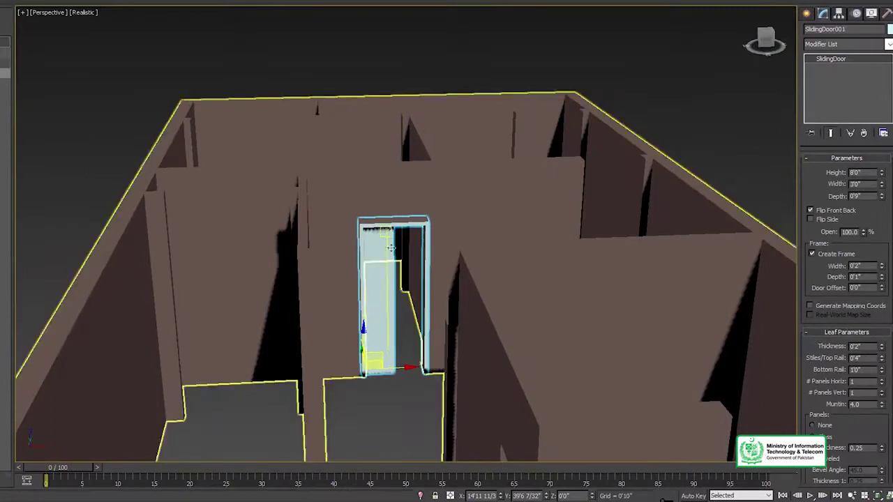
Step: Try the sliding door with its Open value at 50 percent
scroll(391, 248, up, 4)
middle_drag(397, 287, 389, 235)
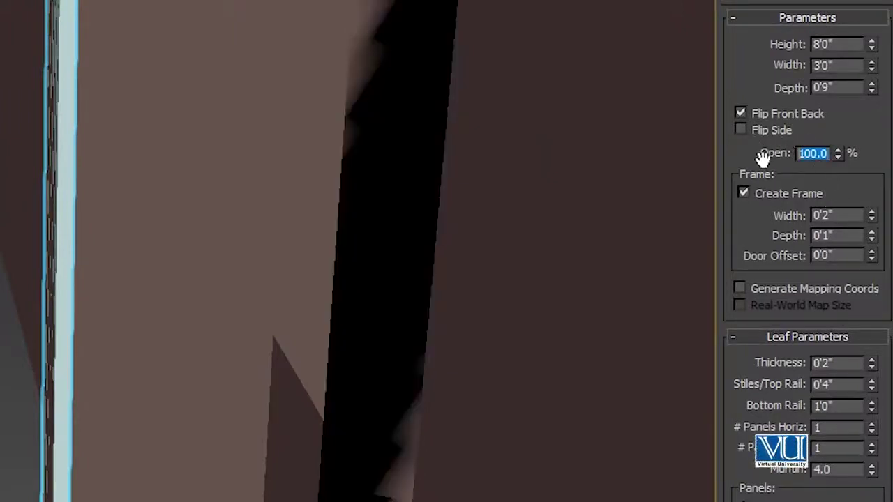
text(50)
key(Return)
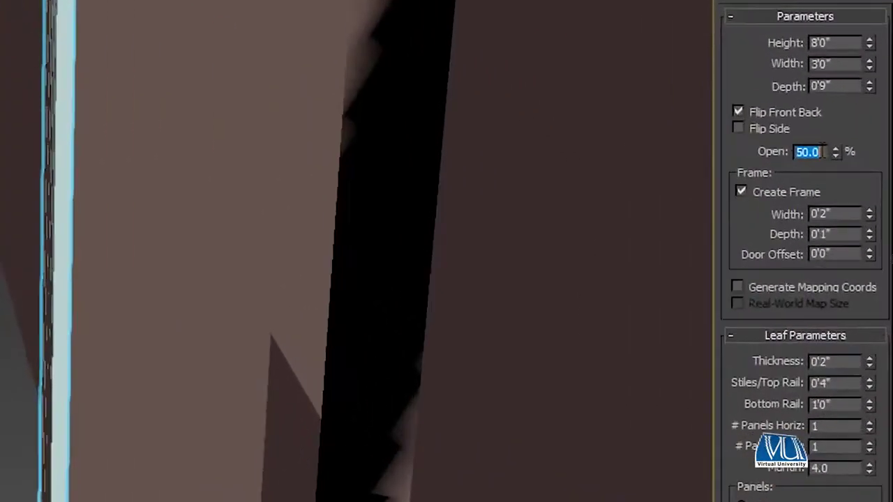
Step: Set the sliding door's Open value to 20 percent and try Flip Side, leaving it switched off
text(2)
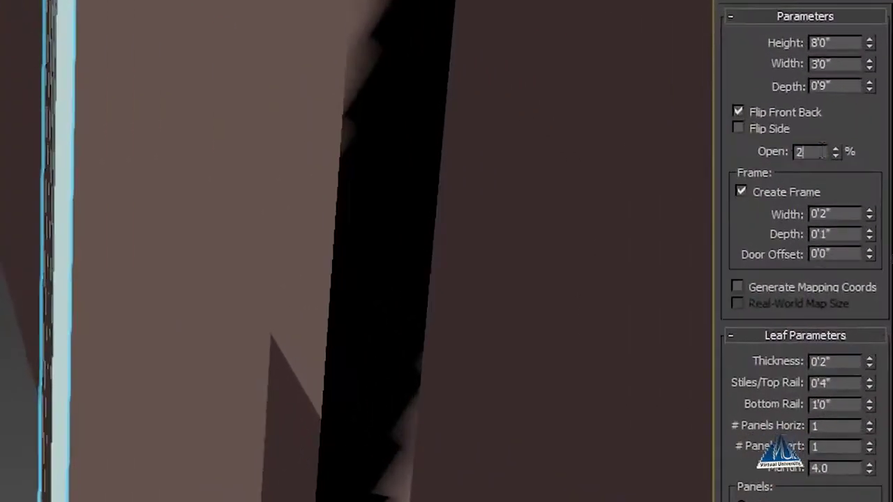
text(0)
key(Return)
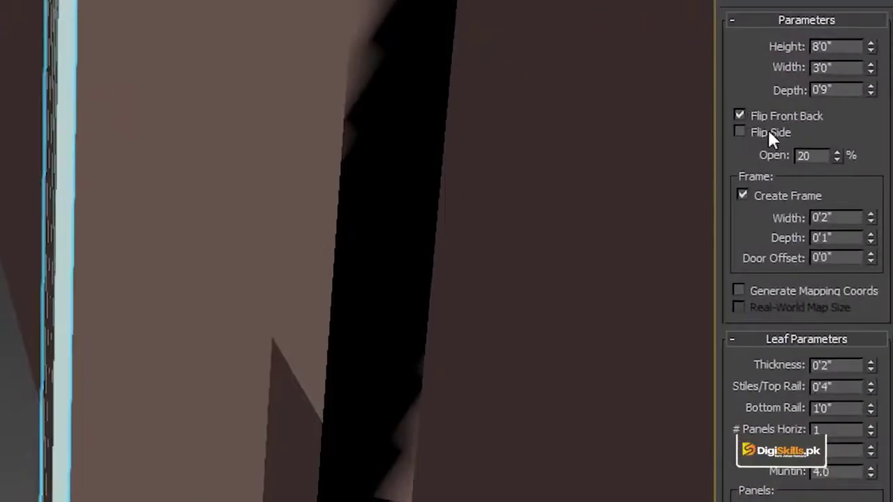
key(Return)
click(762, 133)
click(763, 132)
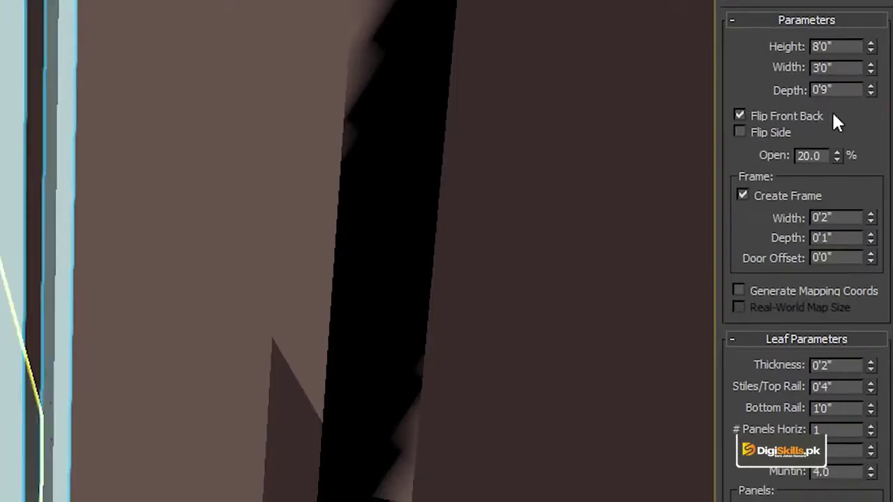
Step: Show another wall opening close up in a maximized Top view and bring back the Doors creation options
scroll(783, 135, down, 5)
scroll(21, 139, down, 6)
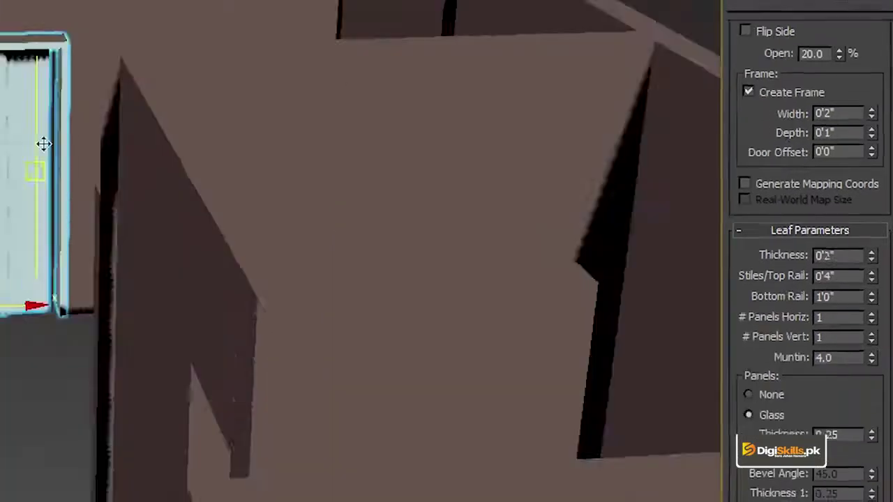
middle_drag(49, 225, 132, 126)
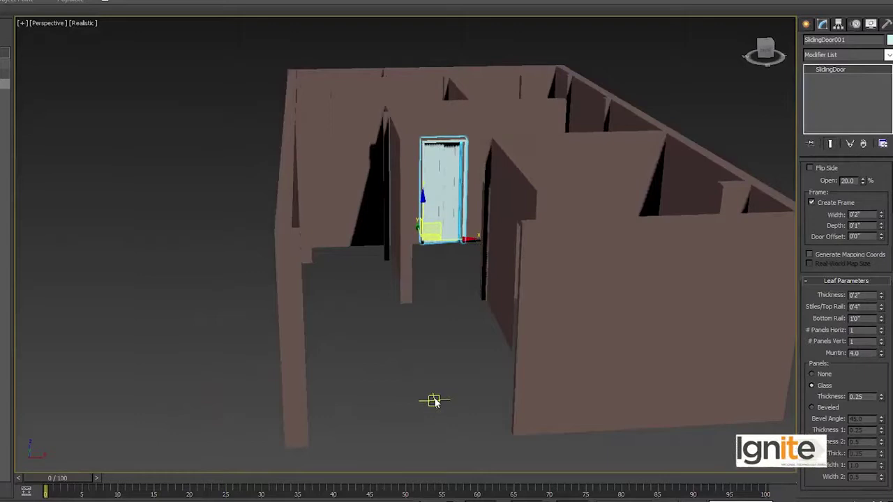
key(alt+w)
click(140, 198)
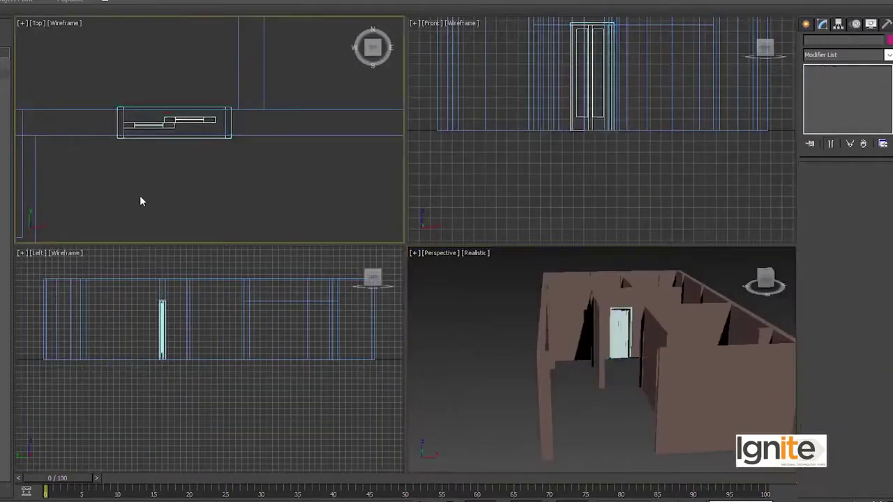
key(alt+w)
scroll(259, 311, down, 5)
scroll(388, 319, up, 6)
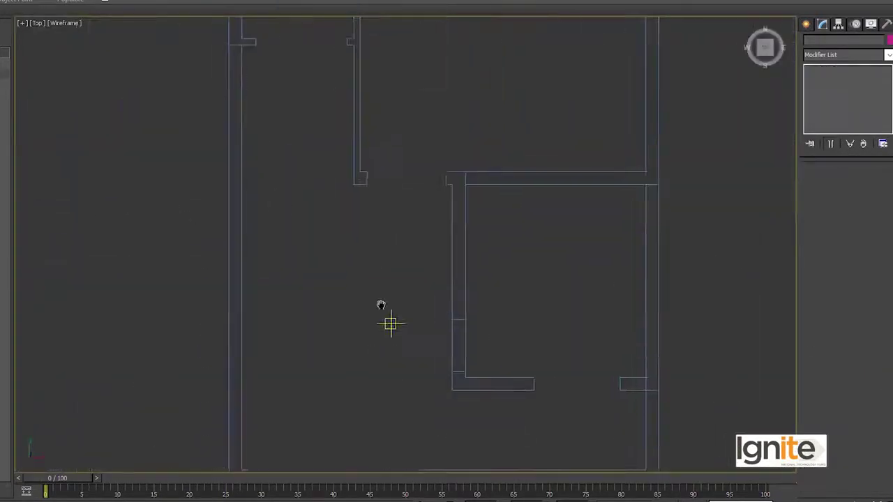
scroll(105, 213, up, 2)
scroll(506, 197, up, 1)
scroll(167, 193, down, 1)
middle_drag(419, 203, 523, 234)
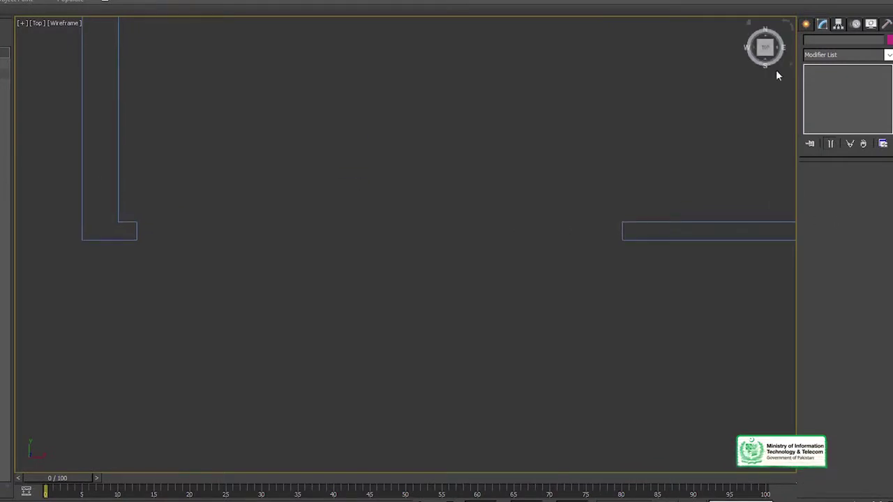
click(805, 23)
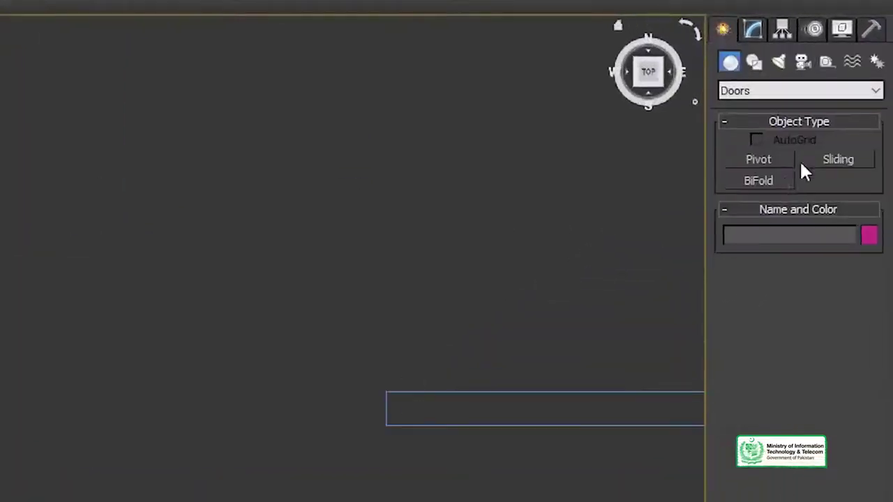
Step: Create a pivot door between the corners of the open wall gap, about 10' wide, 4.5" deep and 5'2" high
click(757, 159)
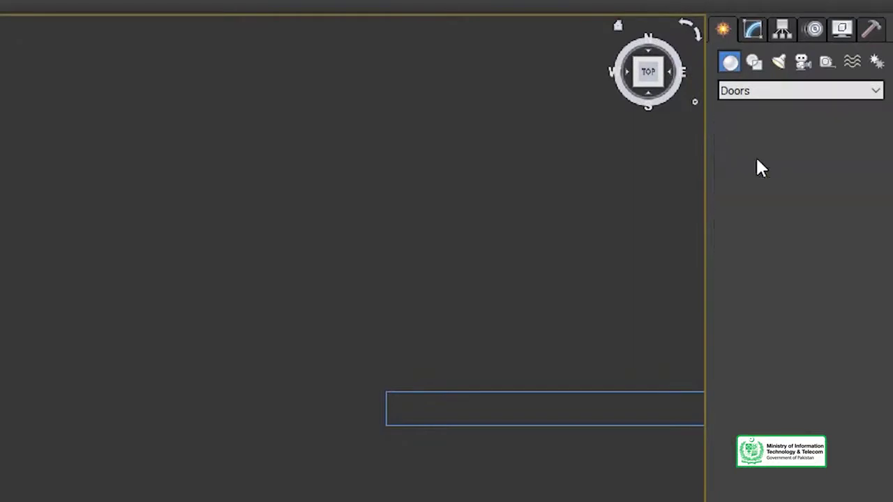
scroll(124, 185, down, 4)
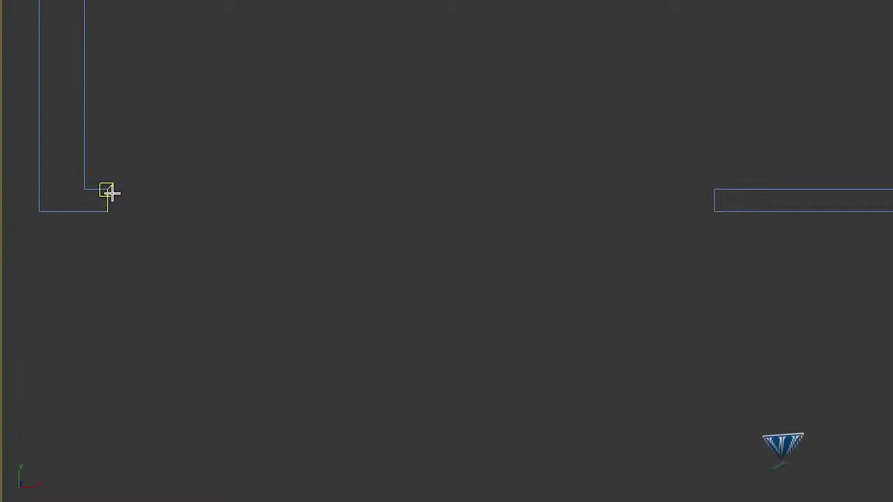
drag(106, 190, 717, 189)
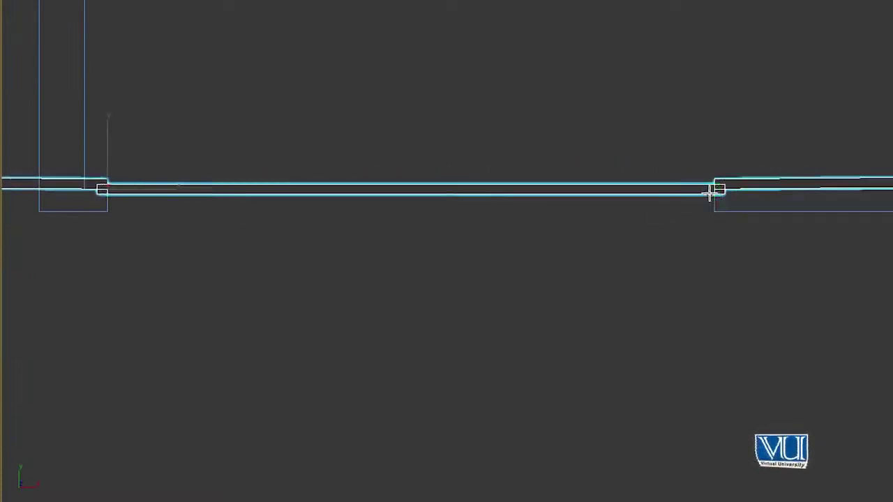
click(755, 210)
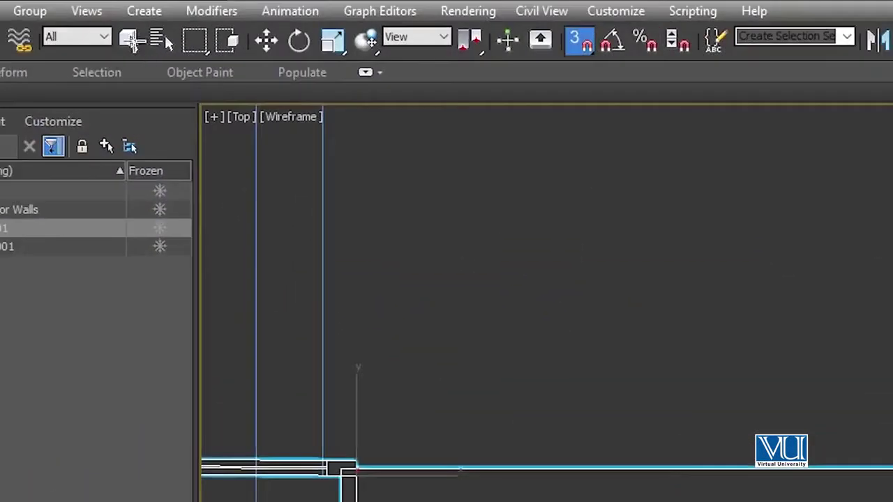
click(130, 39)
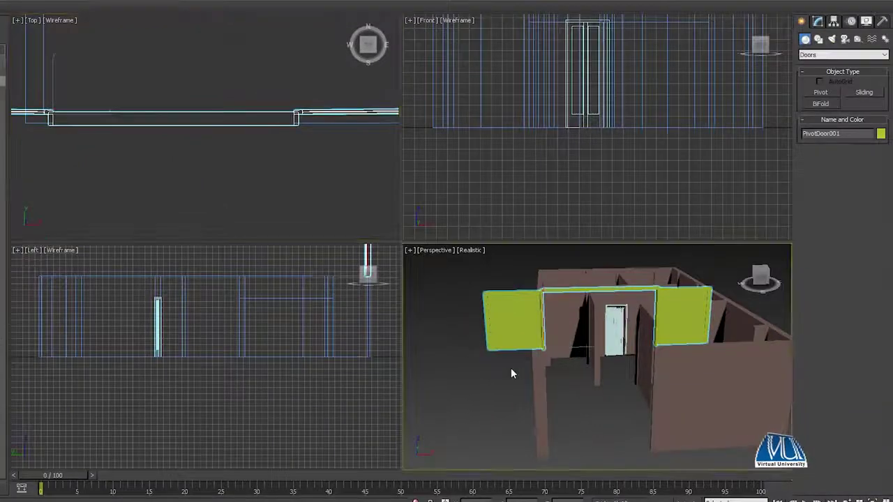
Step: Lower the pivot door to the floor by setting its Z position to 0 in a maximized Perspective view
click(511, 368)
key(alt+w)
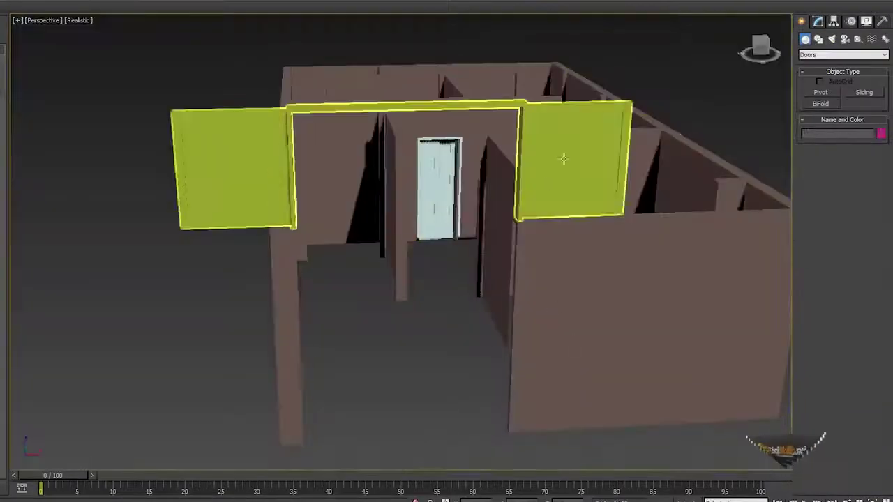
click(569, 144)
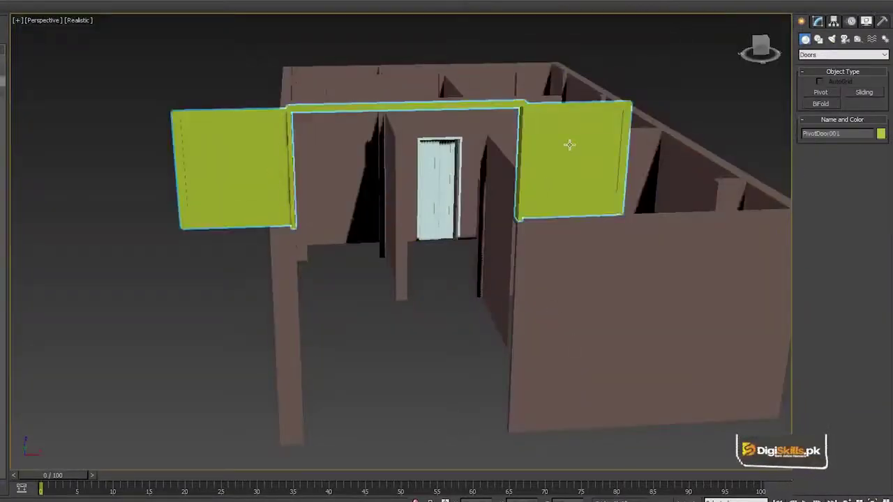
key(w)
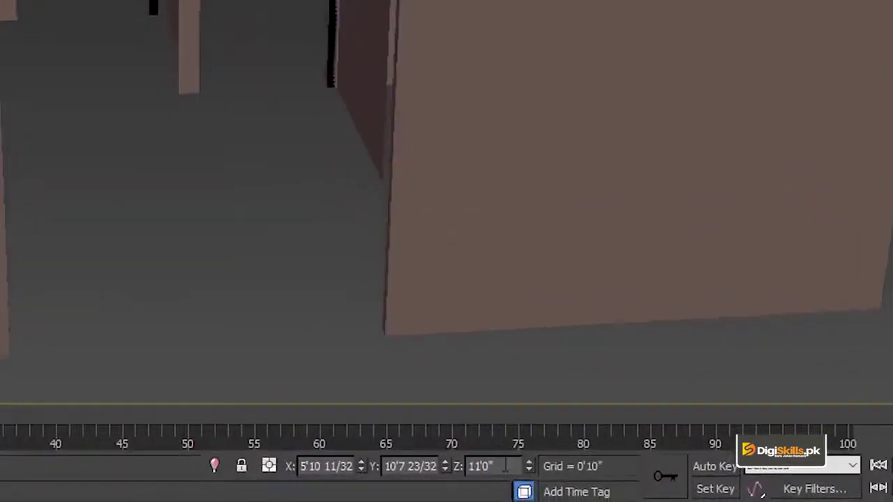
text(0)
key(Return)
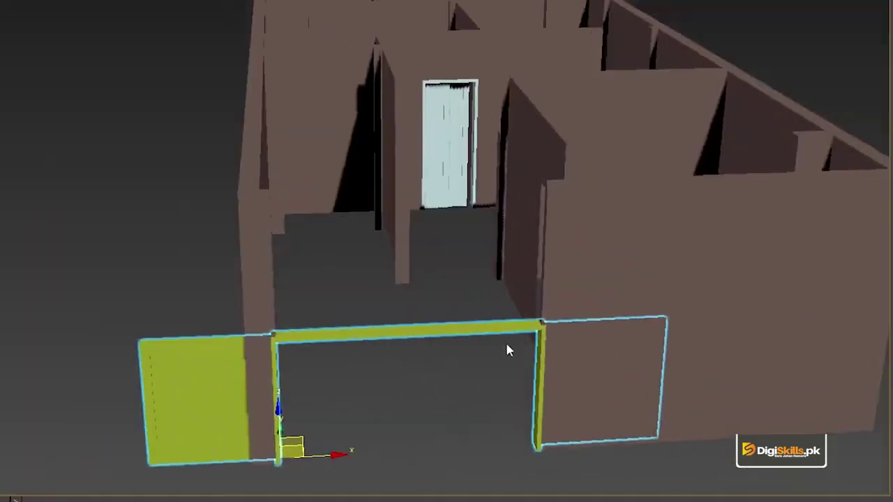
scroll(495, 323, down, 3)
middle_drag(492, 323, 445, 292)
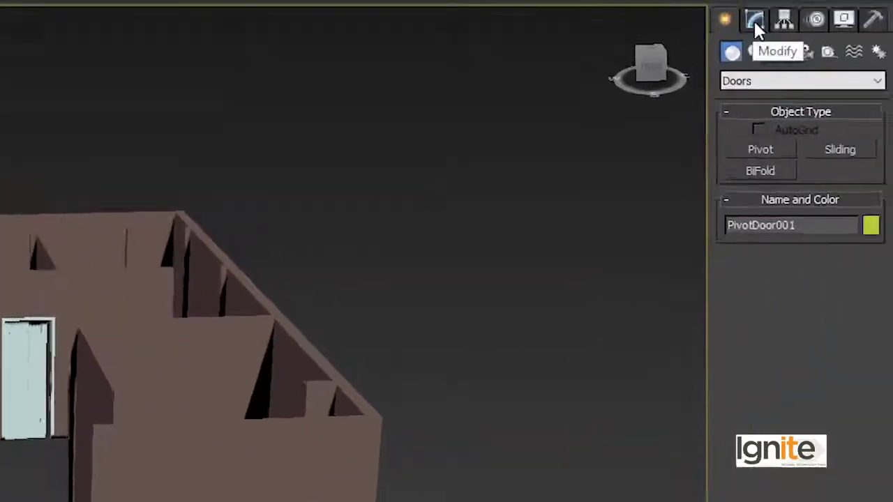
Step: Try the pivot door's Open angle at 90 degrees and at 30 degrees
click(756, 21)
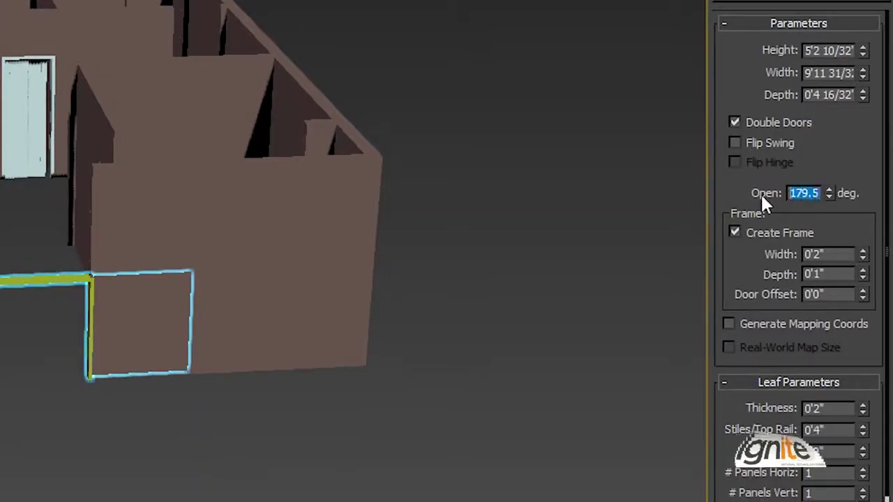
text(90)
key(Return)
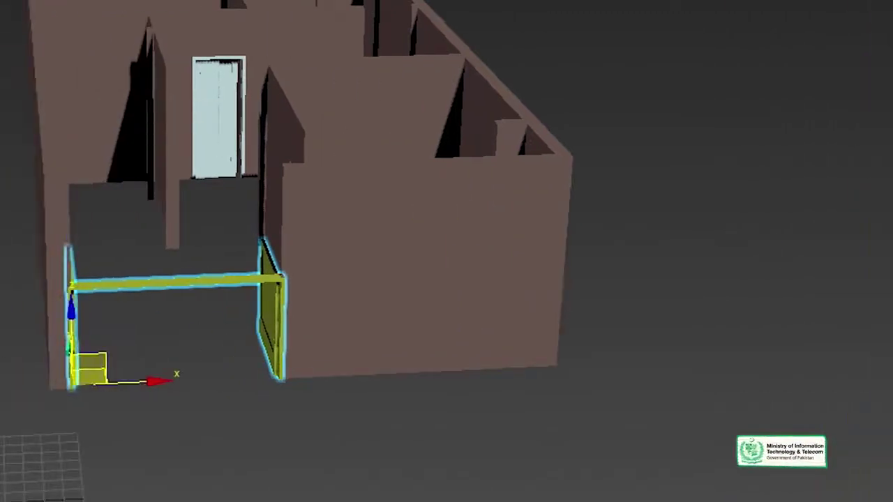
text(30)
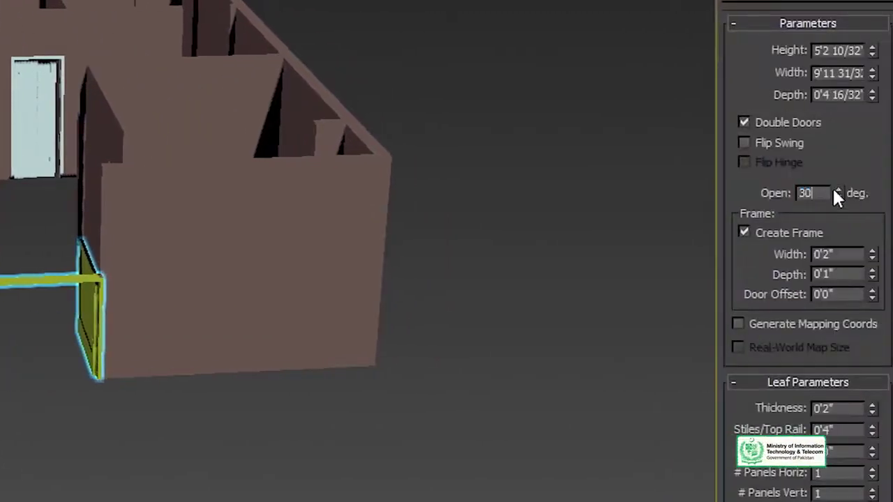
key(Return)
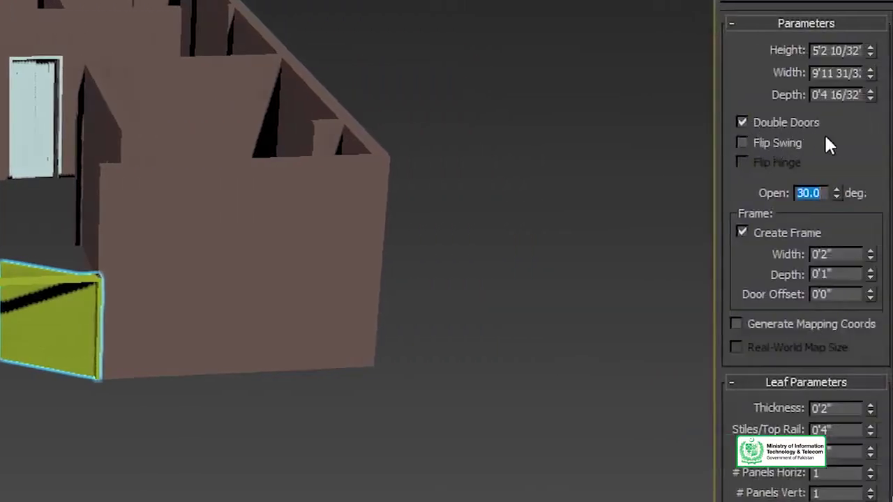
Step: Make the pivot door a single door by switching off Double Doors, and adjust its Open angle to 36.5 degrees
click(784, 127)
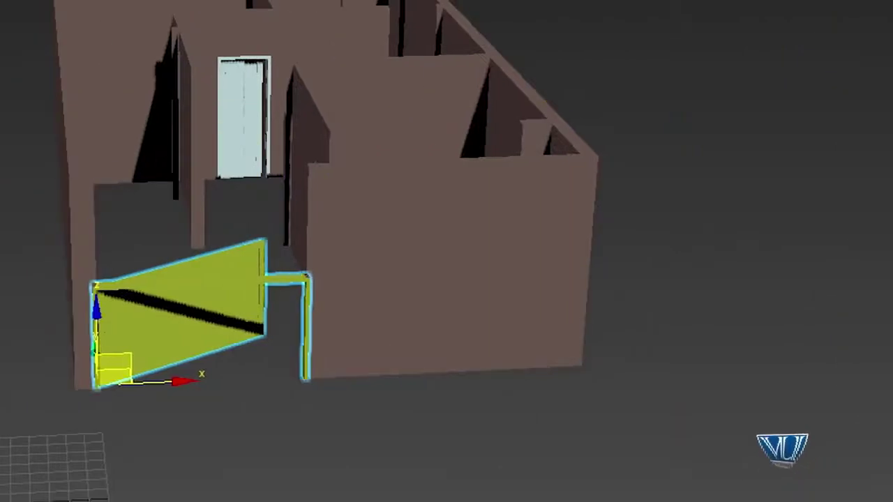
click(849, 185)
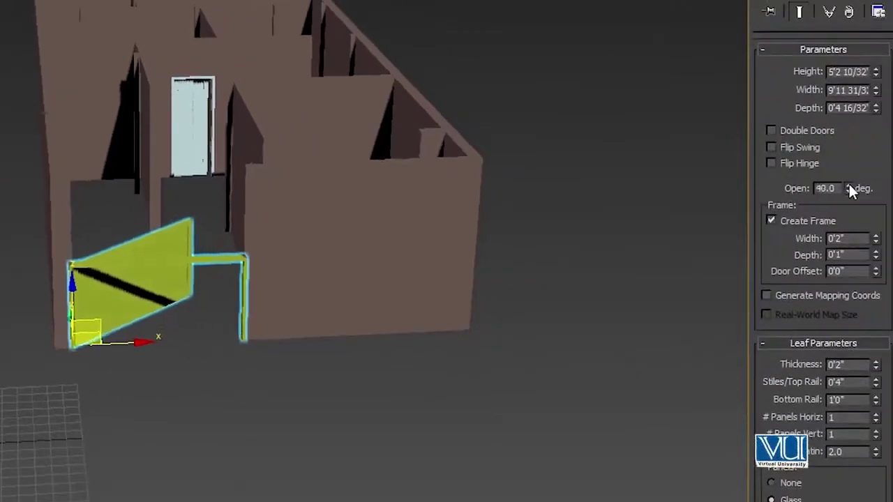
drag(849, 184, 836, 202)
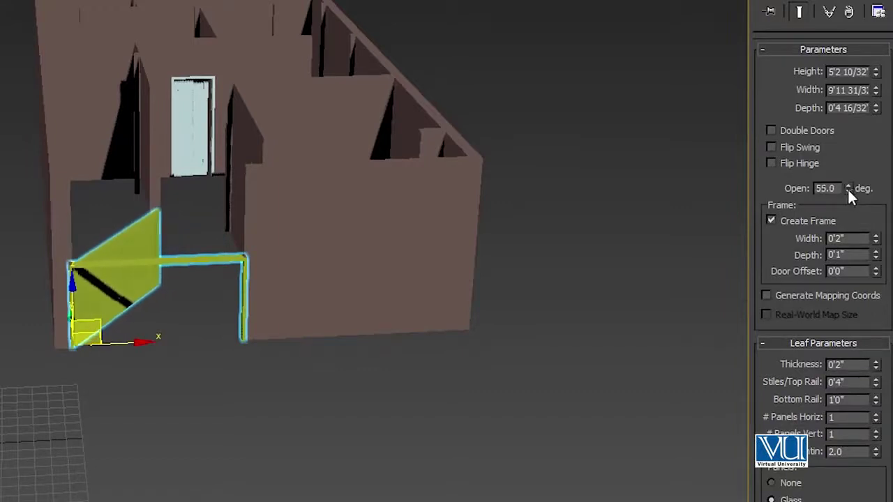
drag(847, 191, 846, 190)
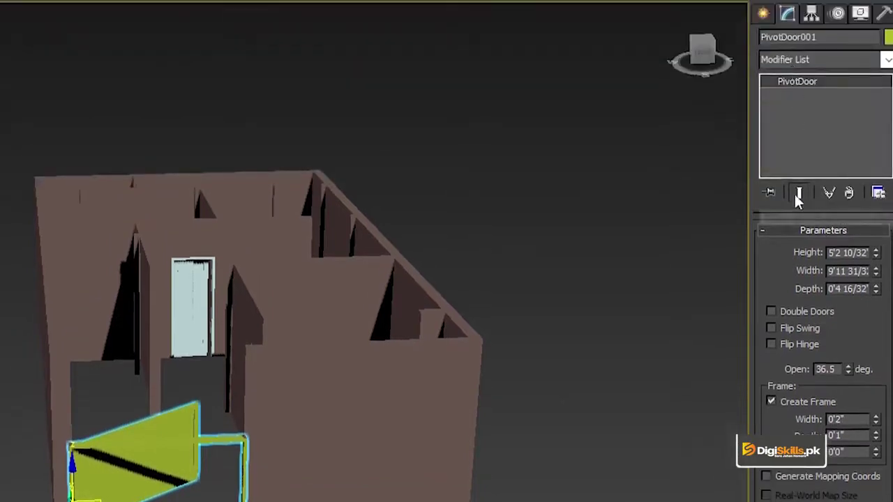
click(797, 195)
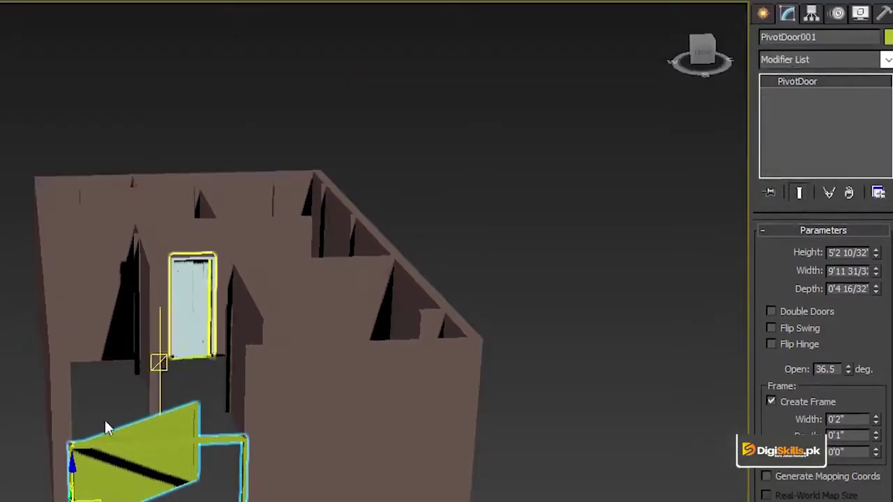